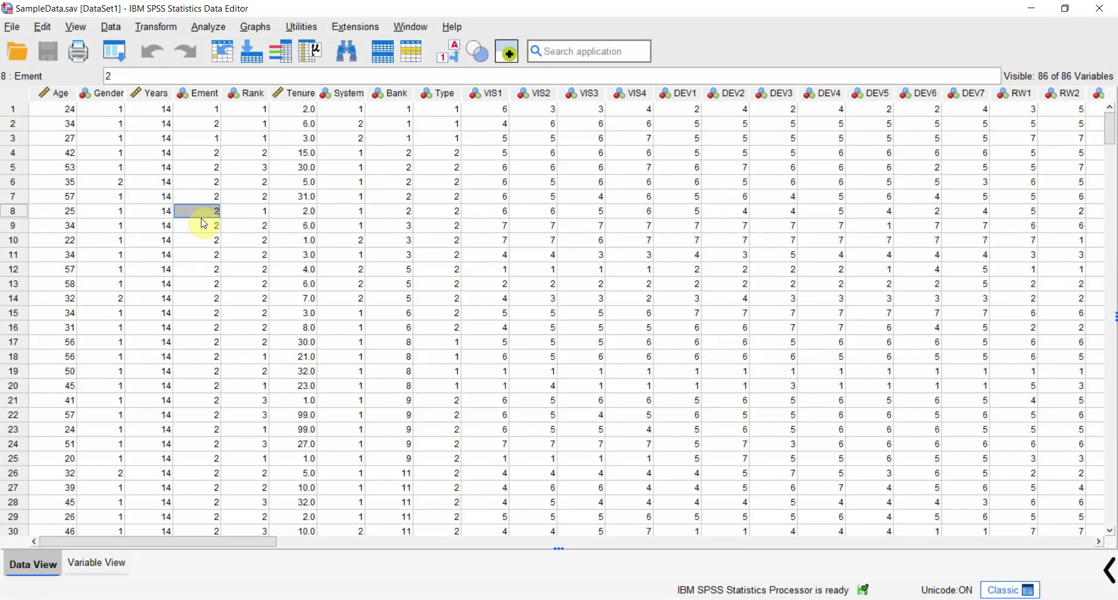
Step: Open the Split File dialog from the Data menu for SampleData.sav
{"action": "left_click", "coordinate": [111, 27]}
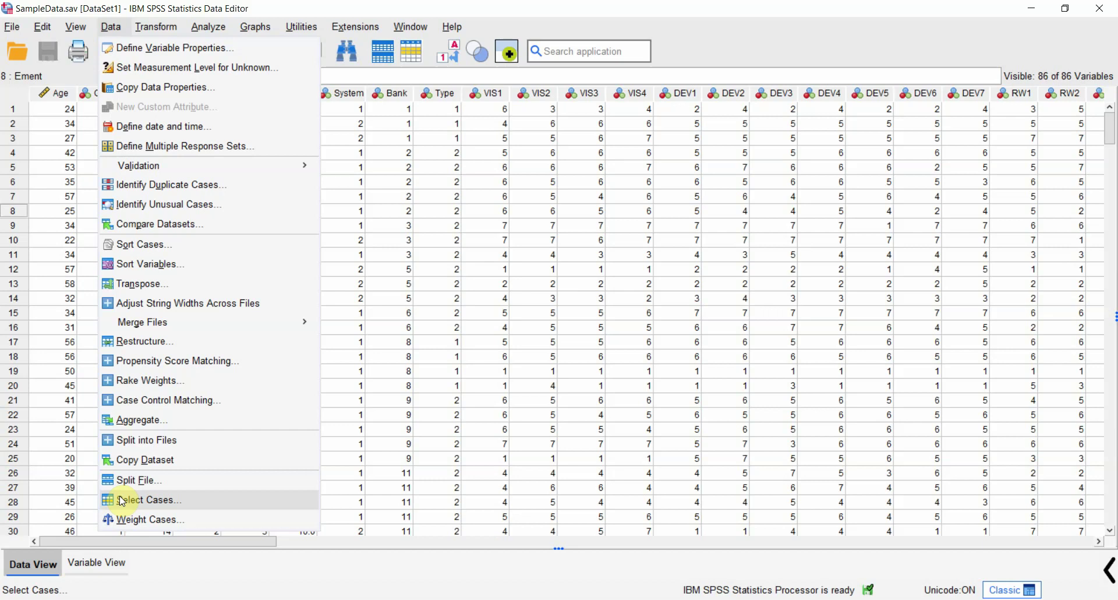
{"action": "left_click", "coordinate": [167, 488]}
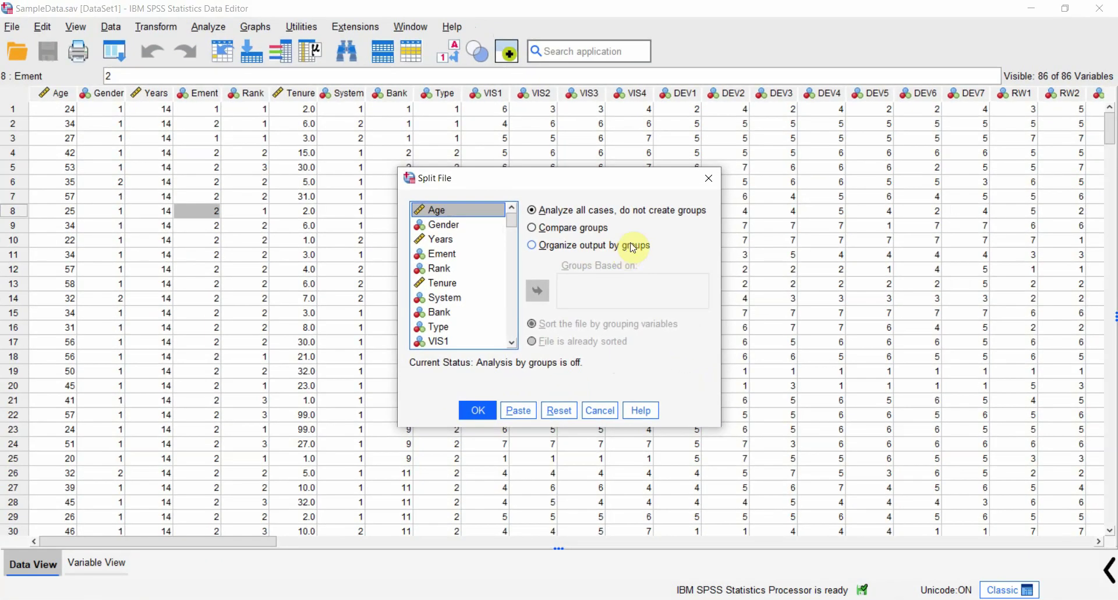
Step: Split the file by Gender using Compare groups
{"action": "left_click", "coordinate": [466, 226]}
{"action": "left_click", "coordinate": [548, 230]}
{"action": "left_click", "coordinate": [546, 230]}
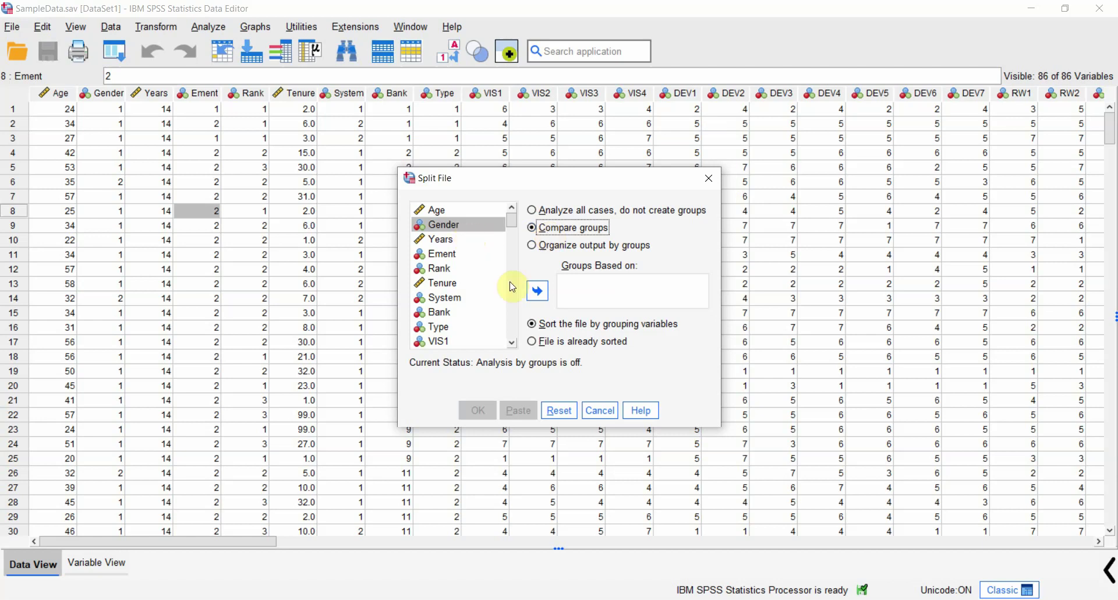
{"action": "left_click", "coordinate": [537, 291]}
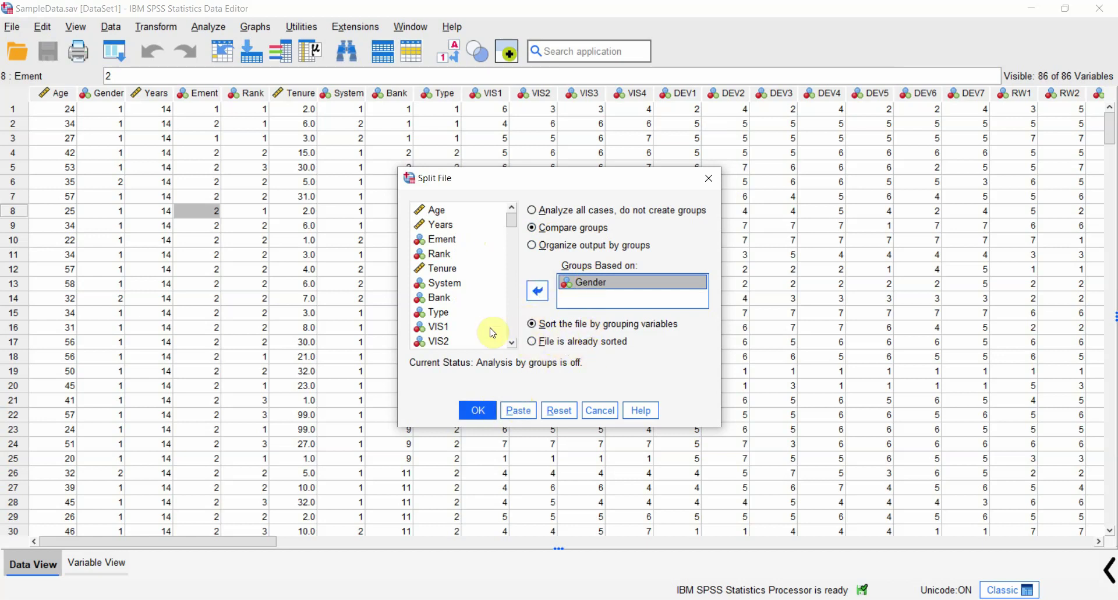
{"action": "left_click", "coordinate": [475, 409]}
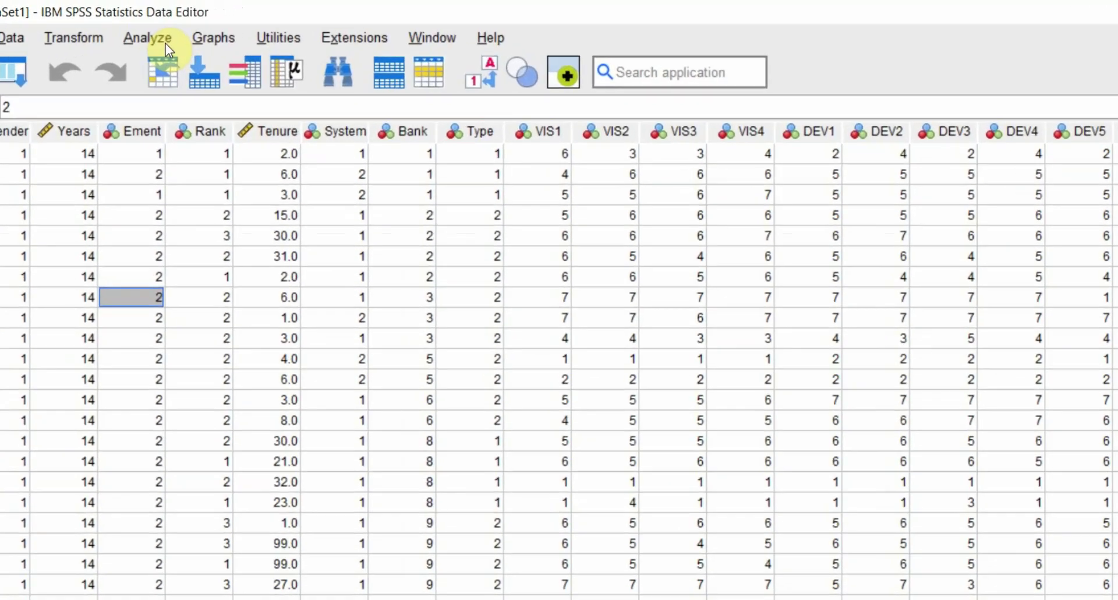
Step: Run Descriptives on Years, giving Male mean 16.13 (N 288) and Female 16.17 (N 52)
{"action": "left_click", "coordinate": [219, 29]}
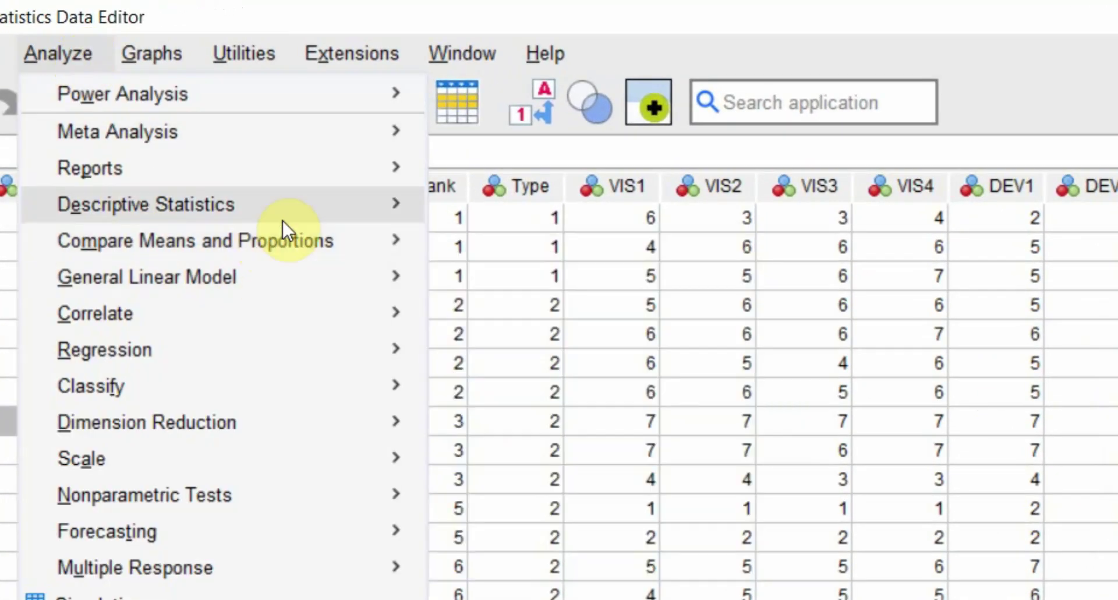
{"action": "mouse_move", "coordinate": [291, 214]}
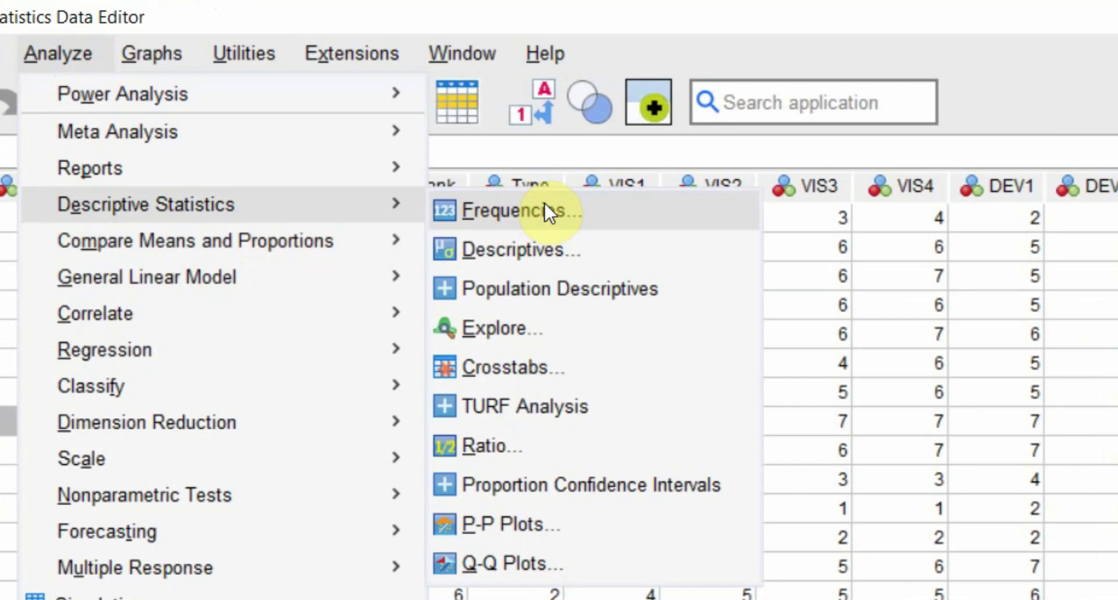
{"action": "left_click", "coordinate": [566, 246]}
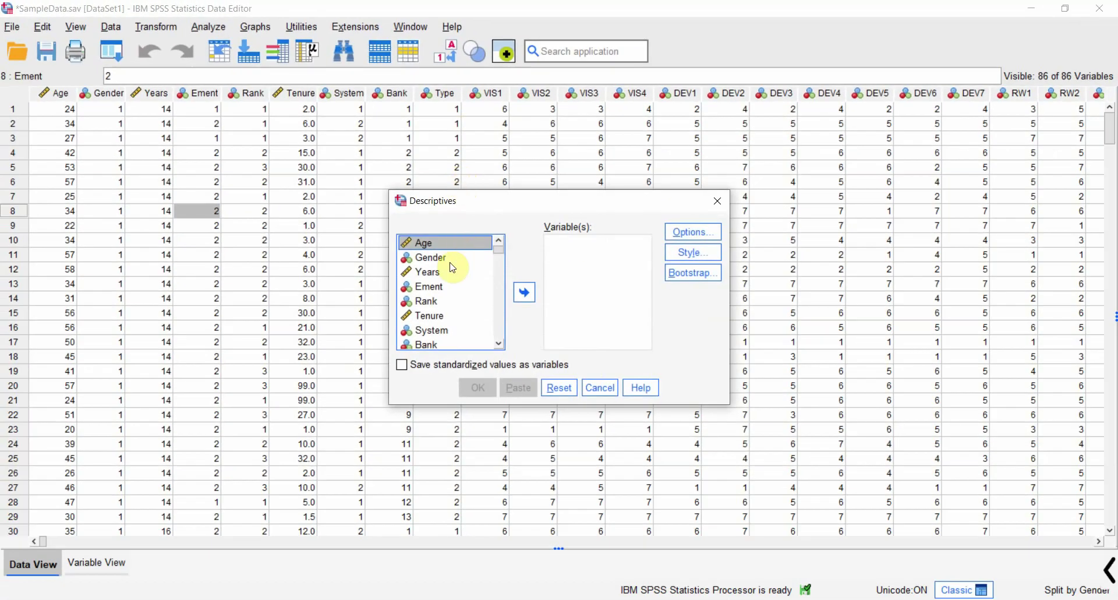
{"action": "left_click", "coordinate": [435, 303]}
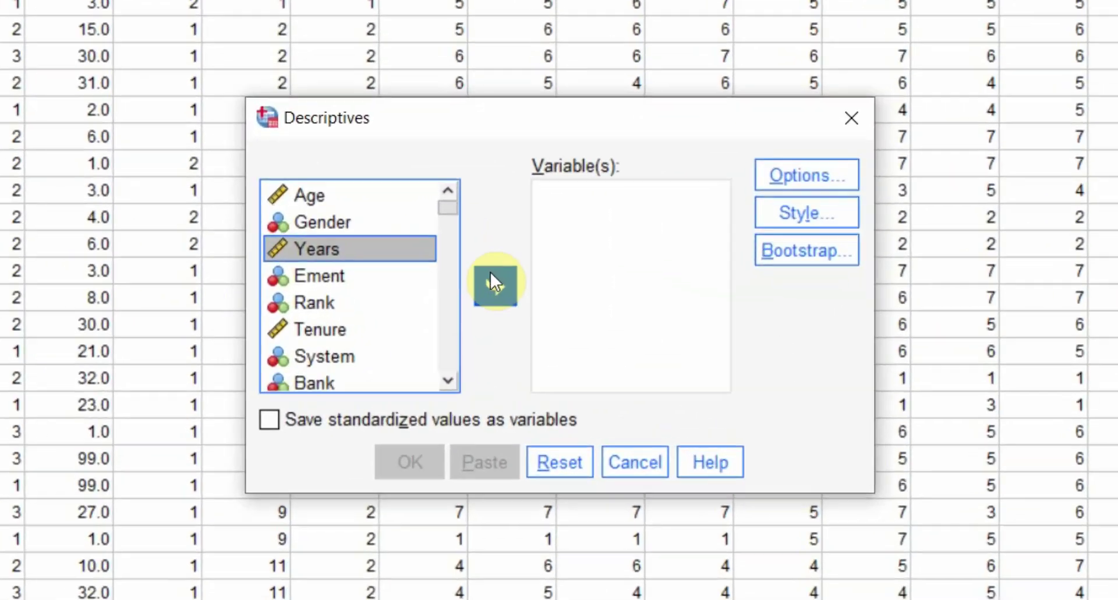
{"action": "left_click", "coordinate": [516, 290]}
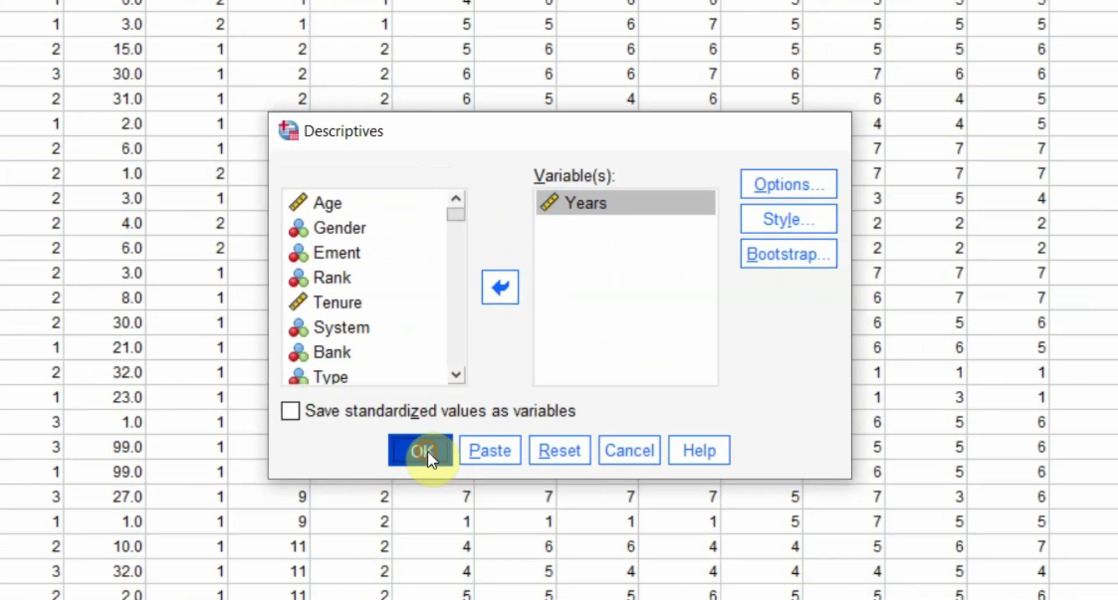
{"action": "left_click", "coordinate": [402, 469]}
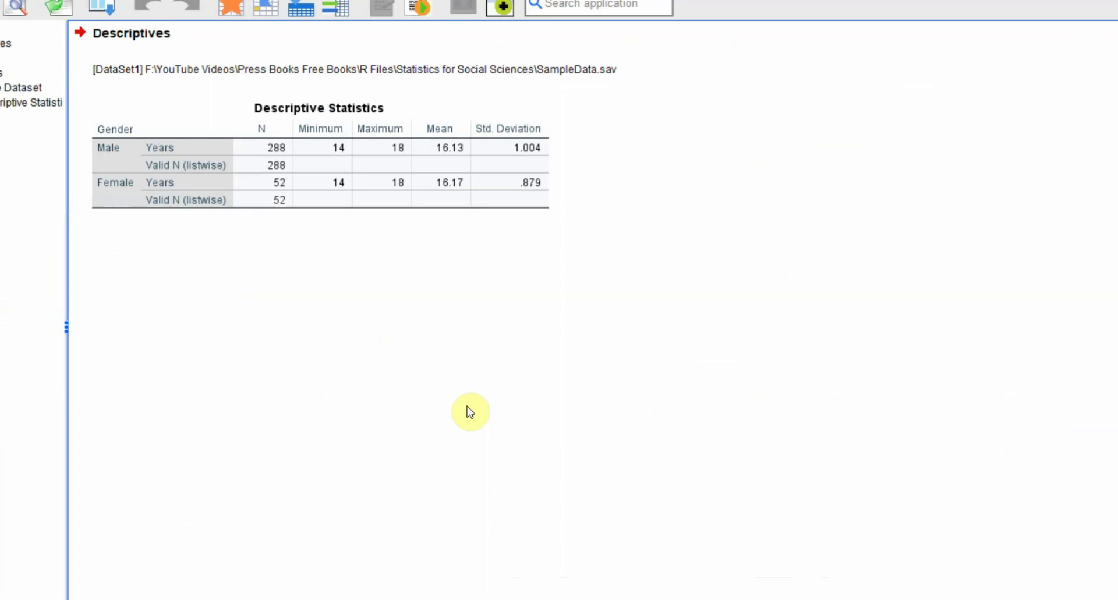
{"action": "left_click", "coordinate": [422, 146]}
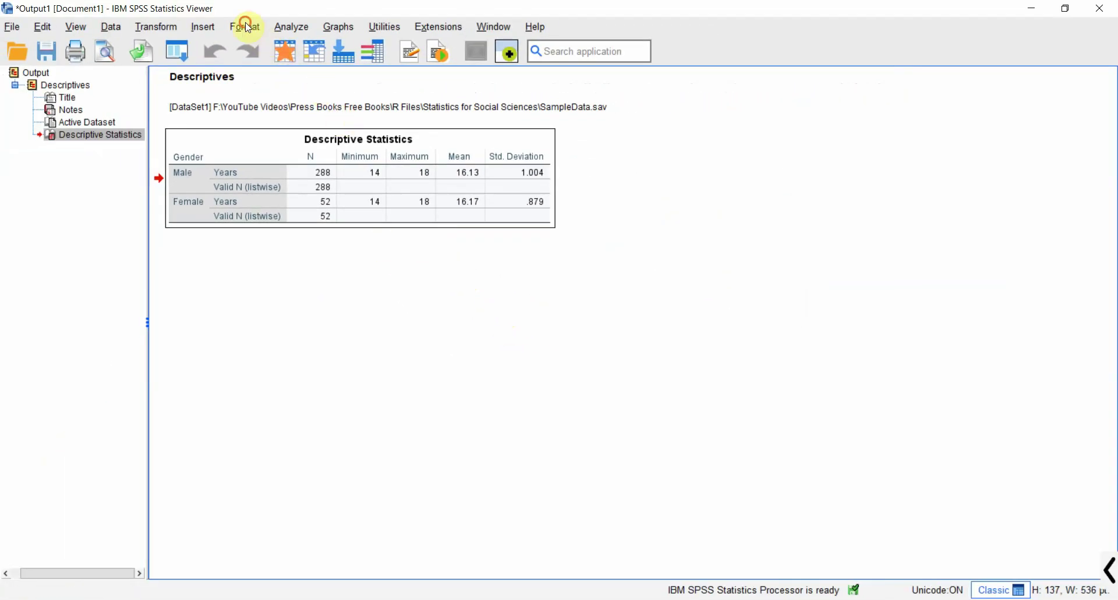
Step: Run a Pearson bivariate correlation of OC and CC, giving Male .603 and Female .624
{"action": "left_click", "coordinate": [247, 26]}
{"action": "mouse_move", "coordinate": [292, 27]}
{"action": "mouse_move", "coordinate": [333, 151]}
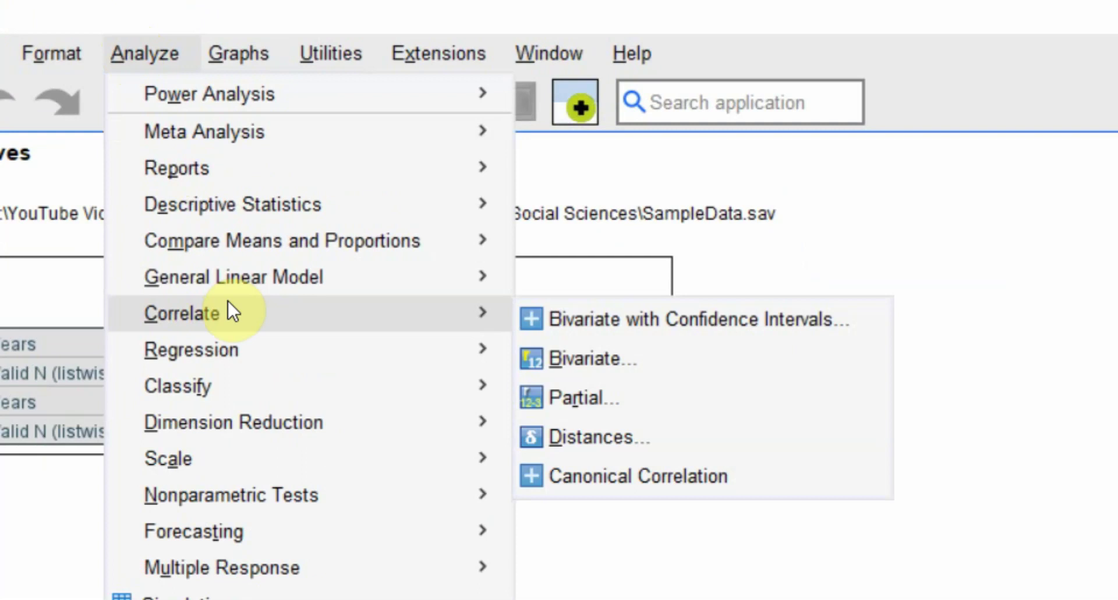
{"action": "left_click", "coordinate": [558, 357]}
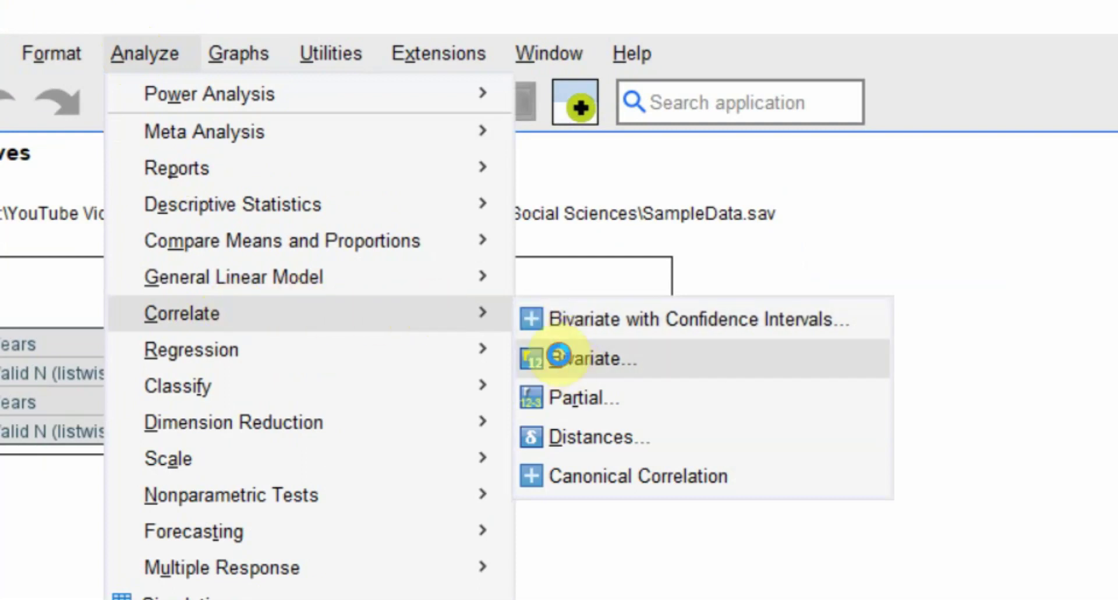
{"action": "scroll", "coordinate": [482, 224], "scroll_direction": "down", "scroll_amount": 5}
{"action": "left_click", "coordinate": [349, 252]}
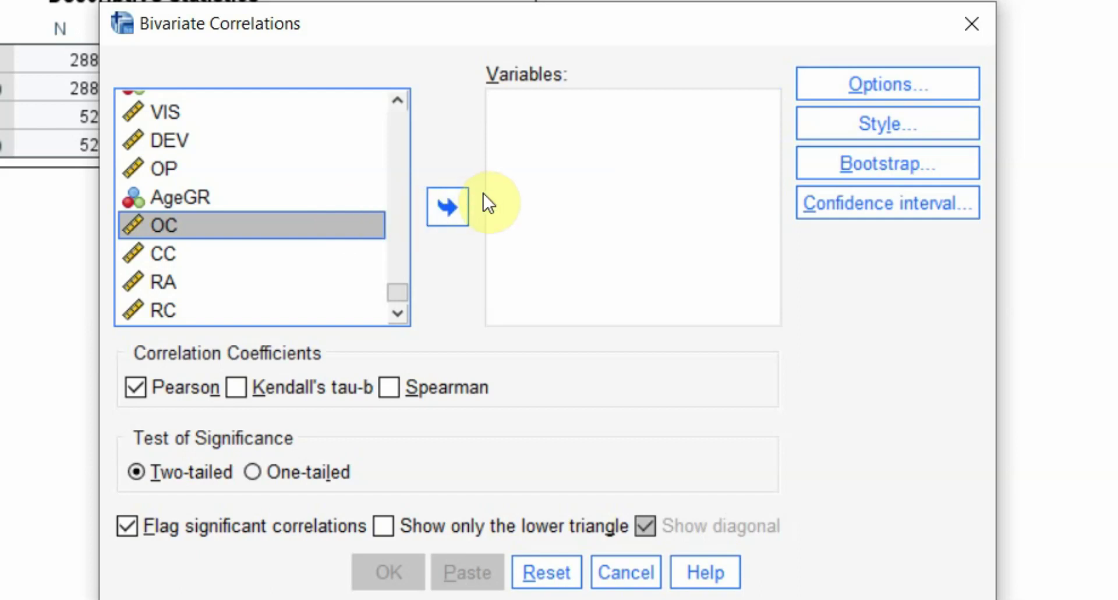
{"action": "left_click", "coordinate": [463, 204]}
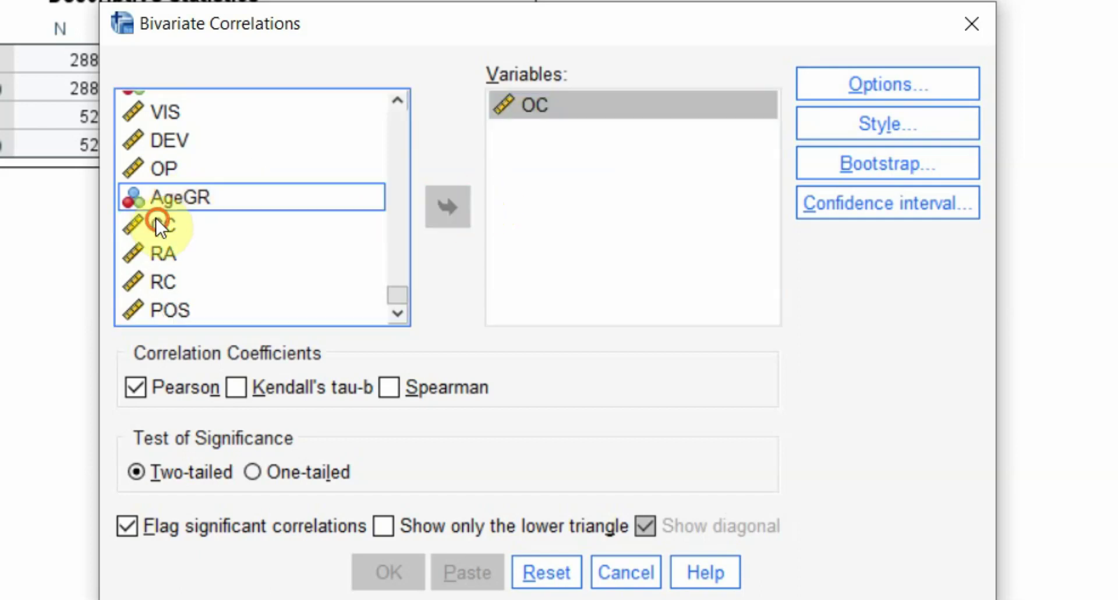
{"action": "left_click", "coordinate": [157, 223]}
{"action": "left_click", "coordinate": [446, 206]}
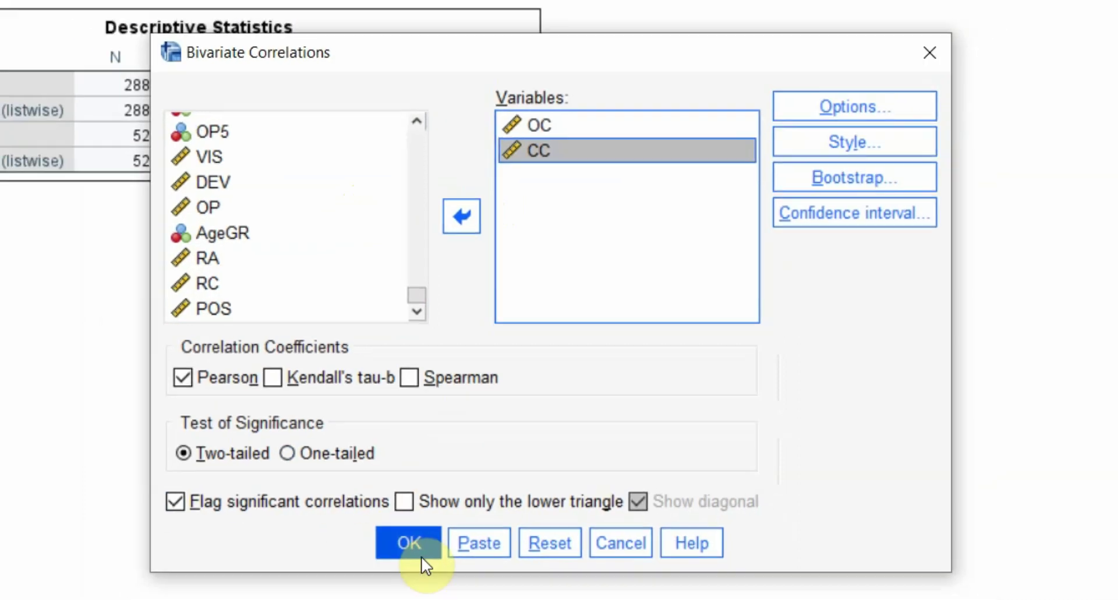
{"action": "left_click", "coordinate": [421, 555]}
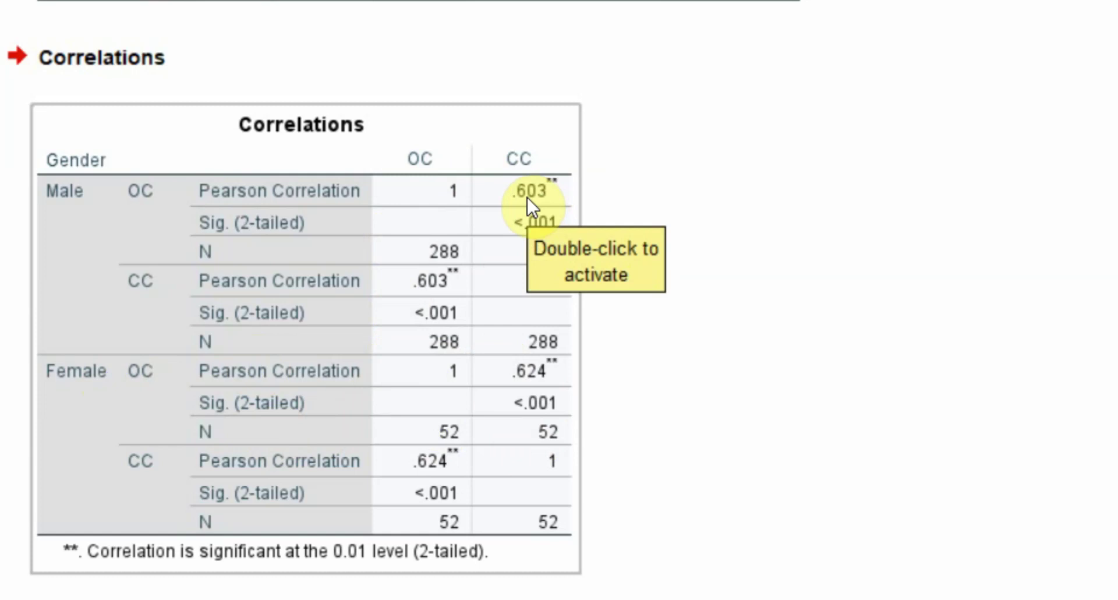
Step: Switch Split File to Organize output by groups, keeping Gender as the grouping variable
{"action": "left_click", "coordinate": [155, 27]}
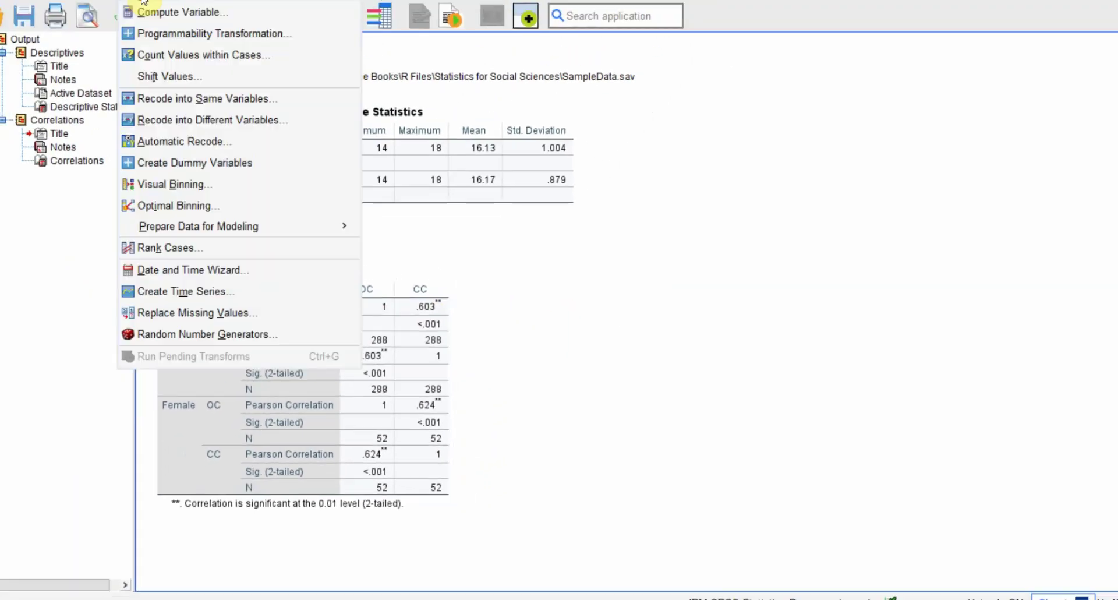
{"action": "mouse_move", "coordinate": [110, 27]}
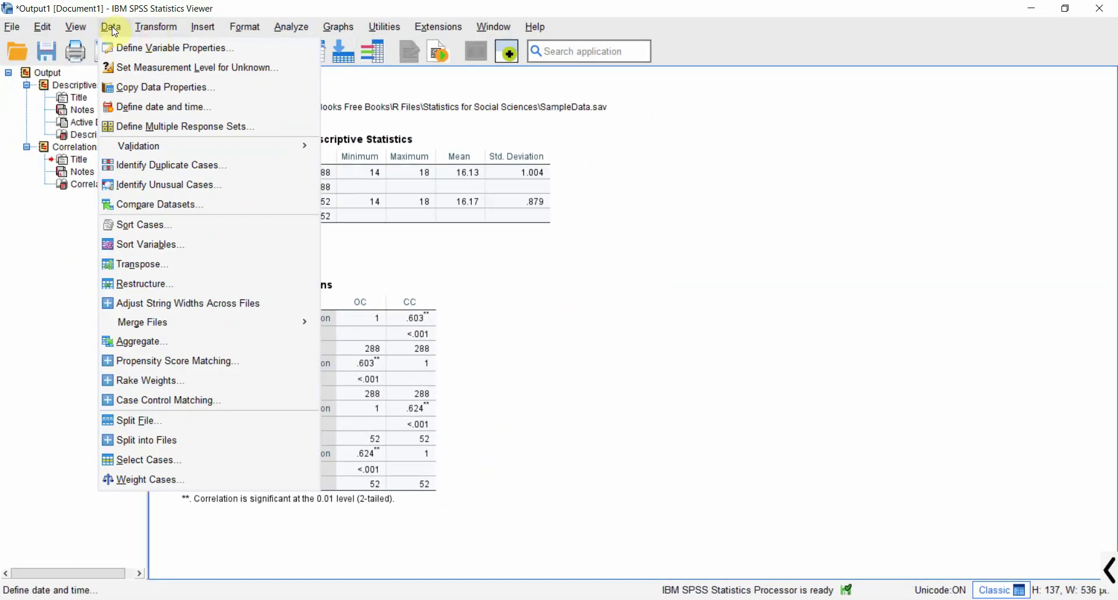
{"action": "left_click", "coordinate": [173, 420]}
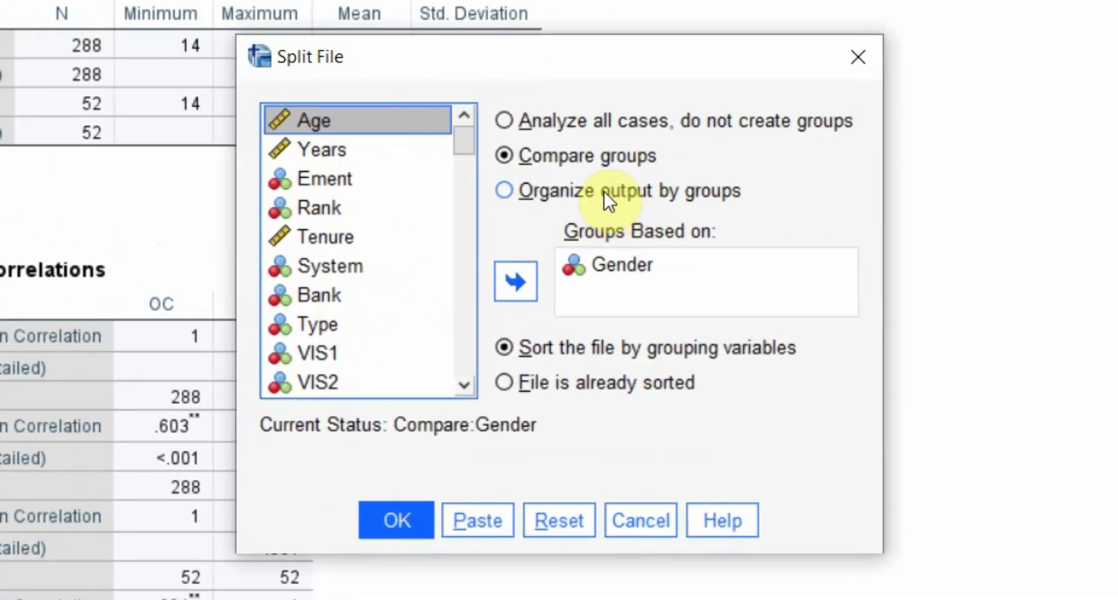
{"action": "left_click", "coordinate": [603, 191]}
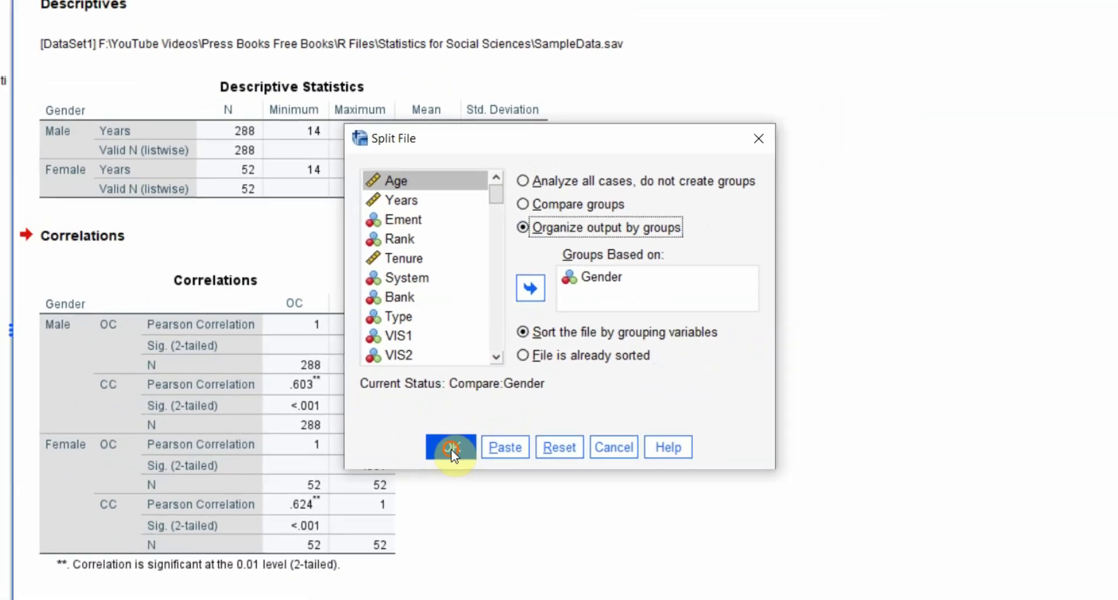
{"action": "left_click", "coordinate": [409, 522]}
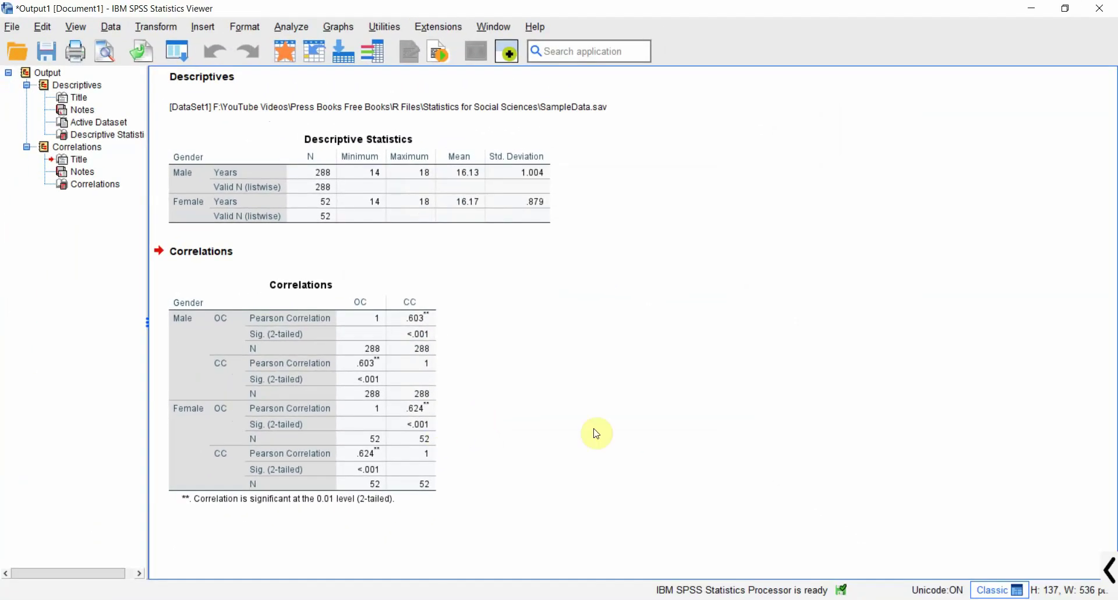
Step: Rerun the OC–CC bivariate correlation with the organized Gender split
{"action": "left_click", "coordinate": [292, 27]}
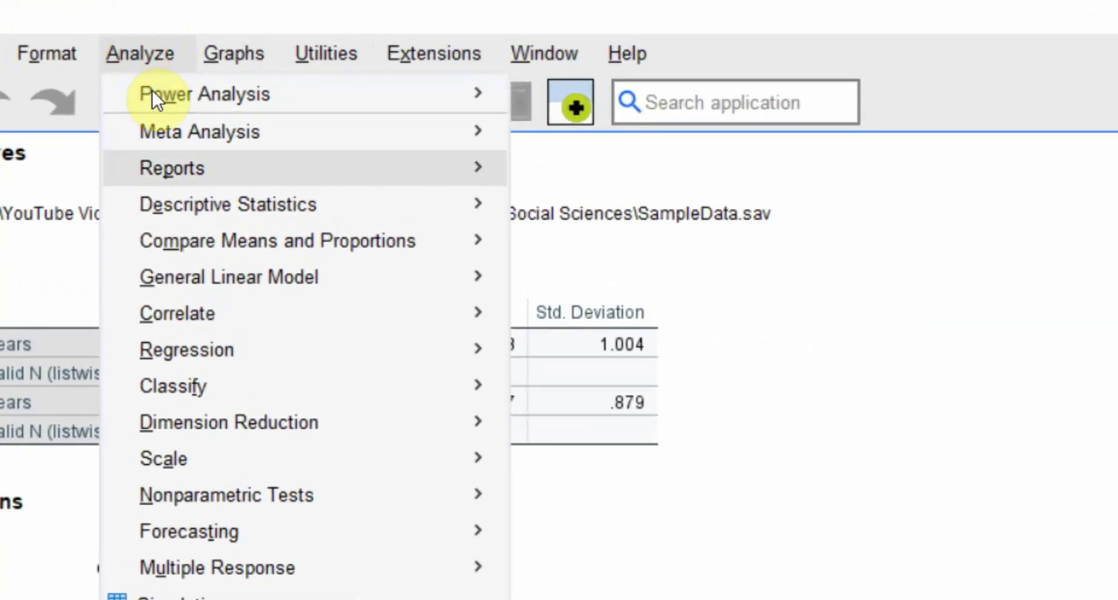
{"action": "mouse_move", "coordinate": [404, 138]}
{"action": "mouse_move", "coordinate": [400, 308]}
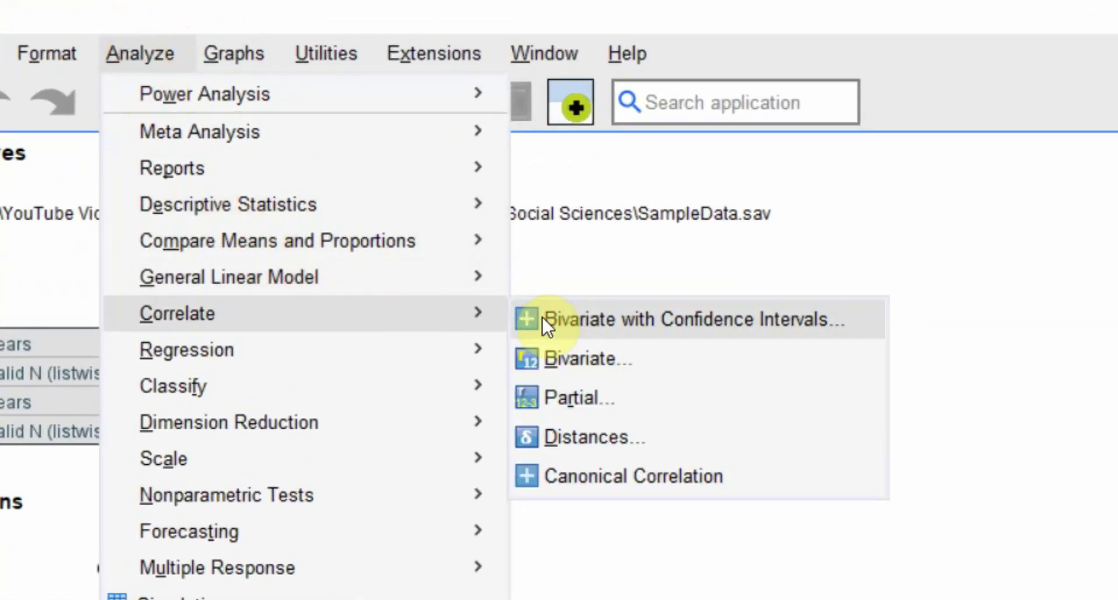
{"action": "left_click", "coordinate": [588, 358]}
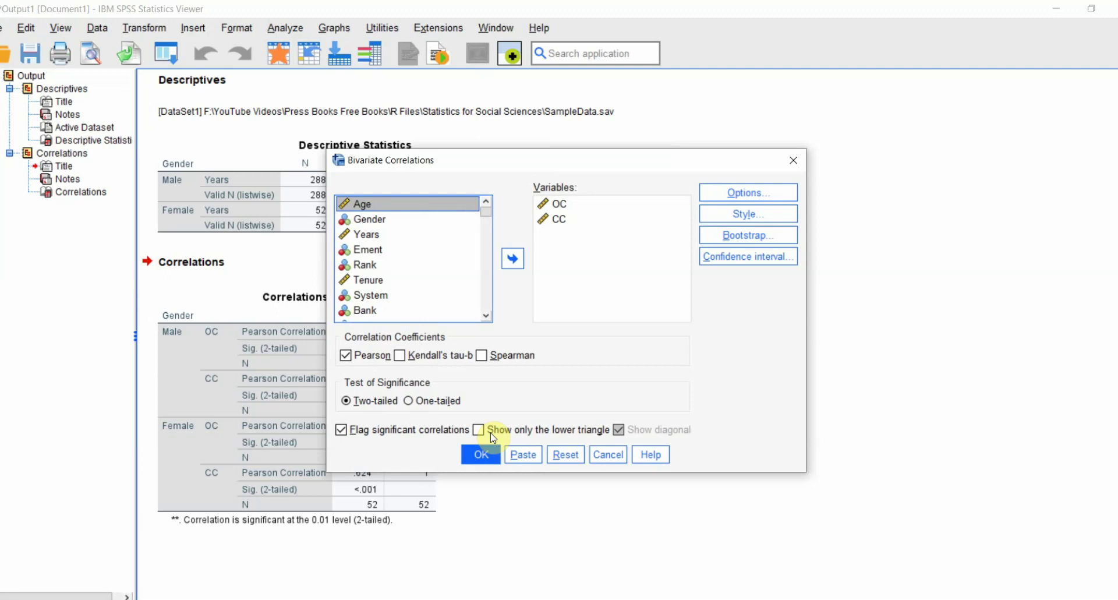
{"action": "left_click", "coordinate": [483, 436]}
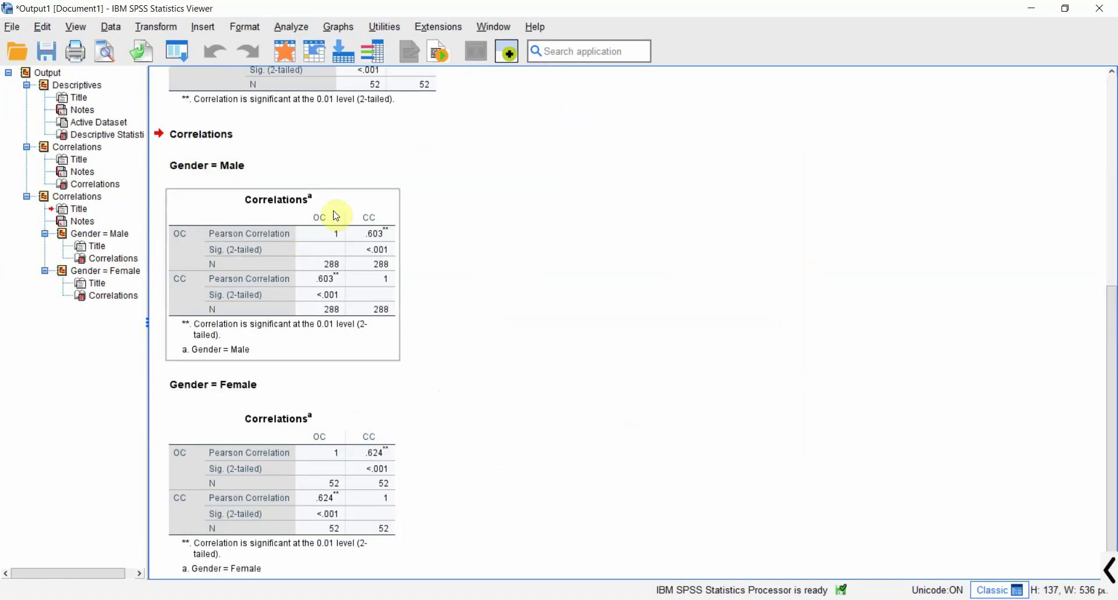
Step: Review the separate Male (.603) and Female (.624) correlation tables in the output
{"action": "left_click", "coordinate": [243, 192]}
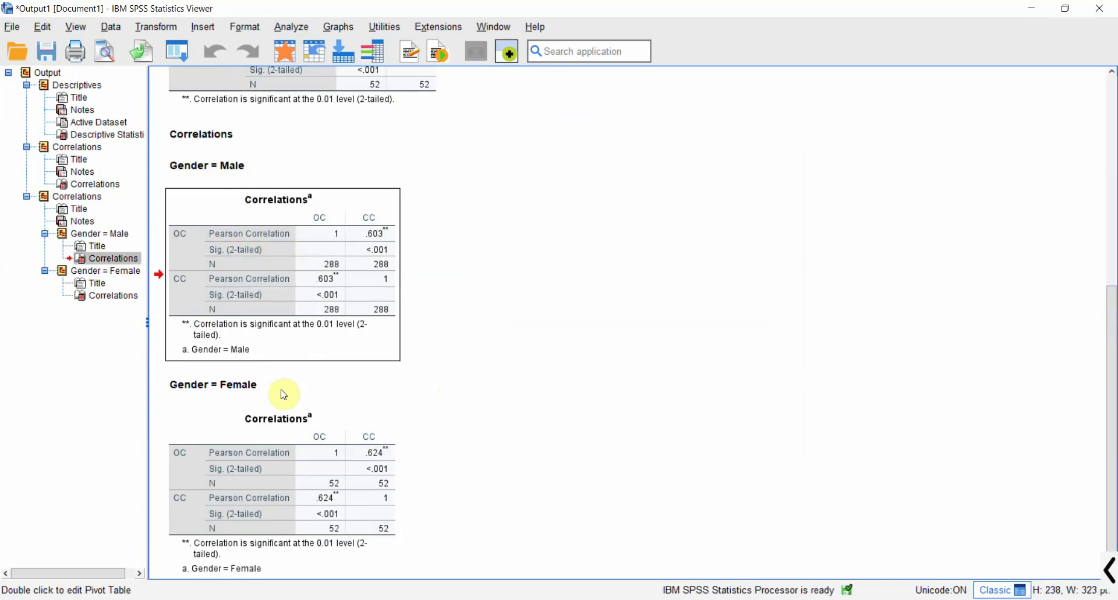
{"action": "left_click", "coordinate": [280, 412]}
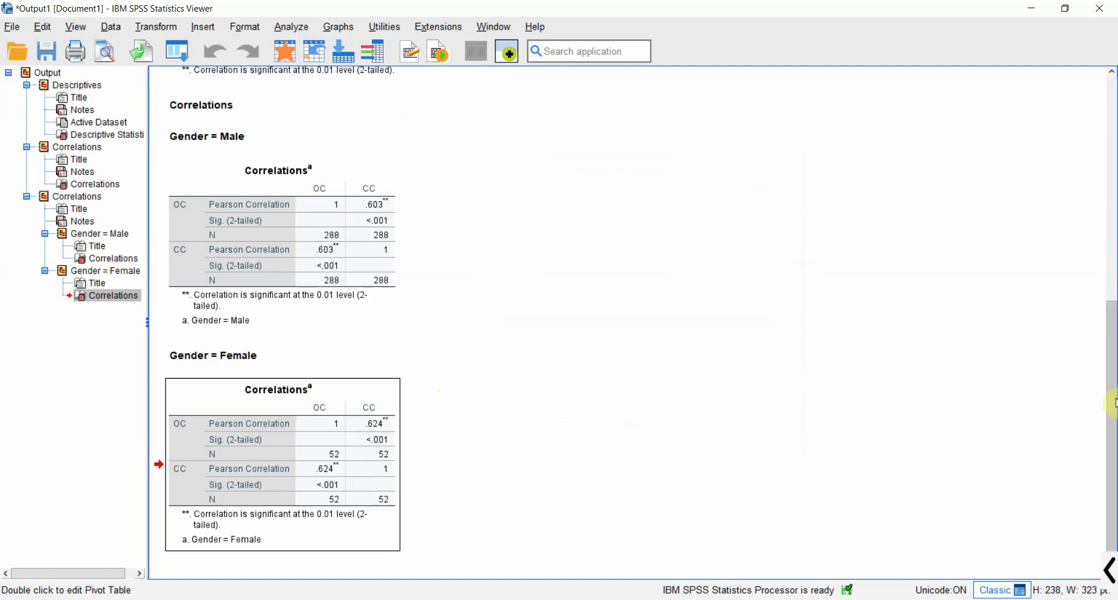
{"action": "left_click_drag", "start_coordinate": [1114, 399], "coordinate": [1112, 163]}
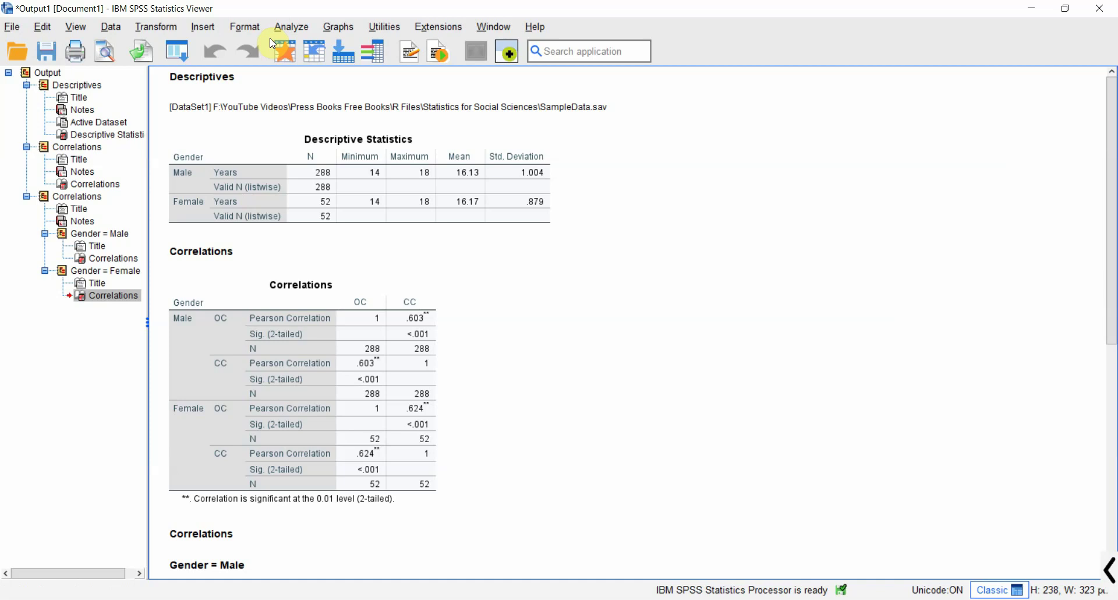
Step: Delete all existing output from the Viewer
{"action": "left_click", "coordinate": [619, 239]}
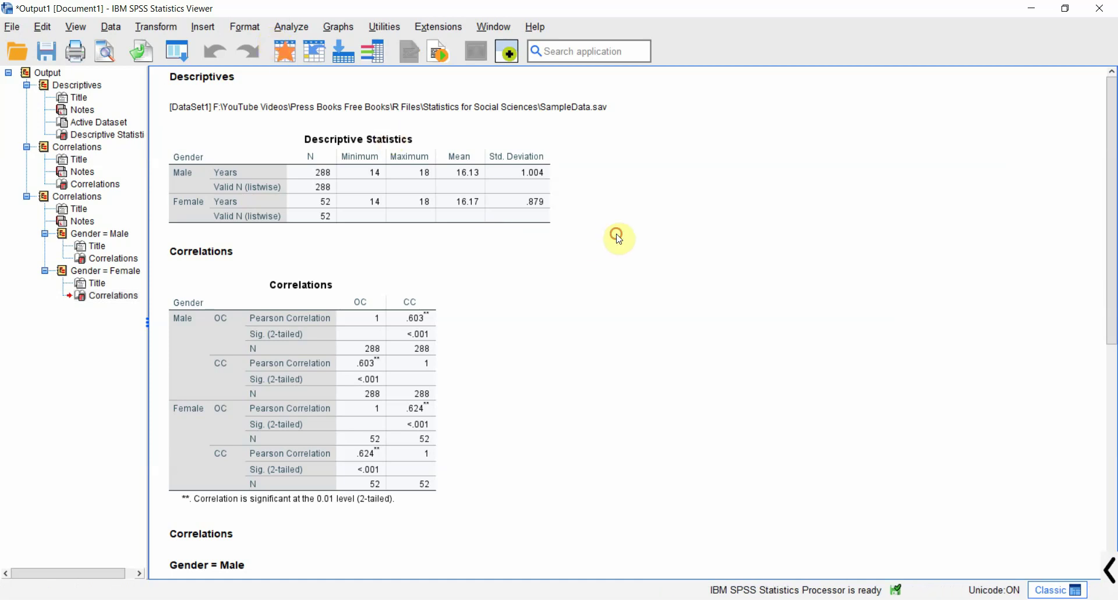
{"action": "key", "text": "ctrl+a"}
{"action": "key", "text": "Delete"}
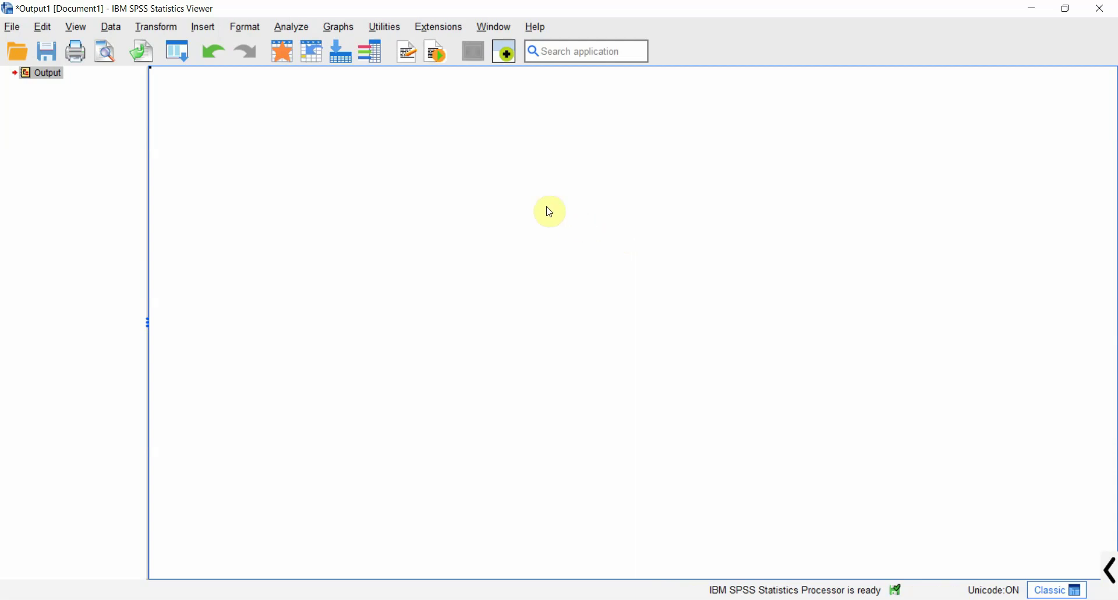
Step: Replace Gender with AgeGR as the Split File variable, using Compare groups
{"action": "left_click", "coordinate": [111, 30]}
{"action": "left_click", "coordinate": [169, 422]}
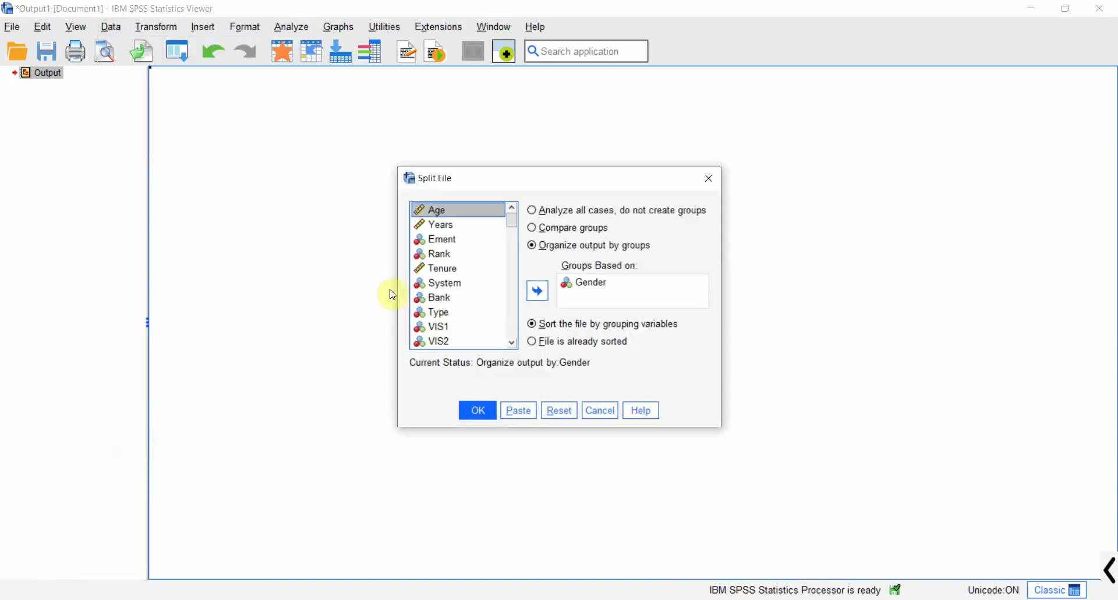
{"action": "left_click", "coordinate": [582, 282]}
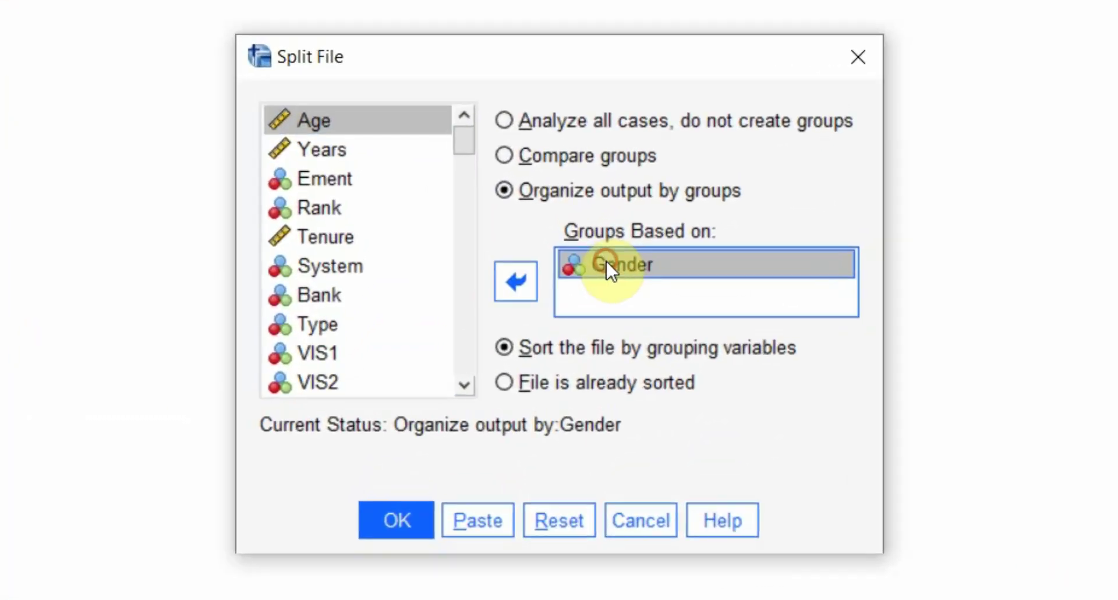
{"action": "left_click", "coordinate": [512, 291]}
{"action": "left_click_drag", "start_coordinate": [467, 148], "coordinate": [471, 389]}
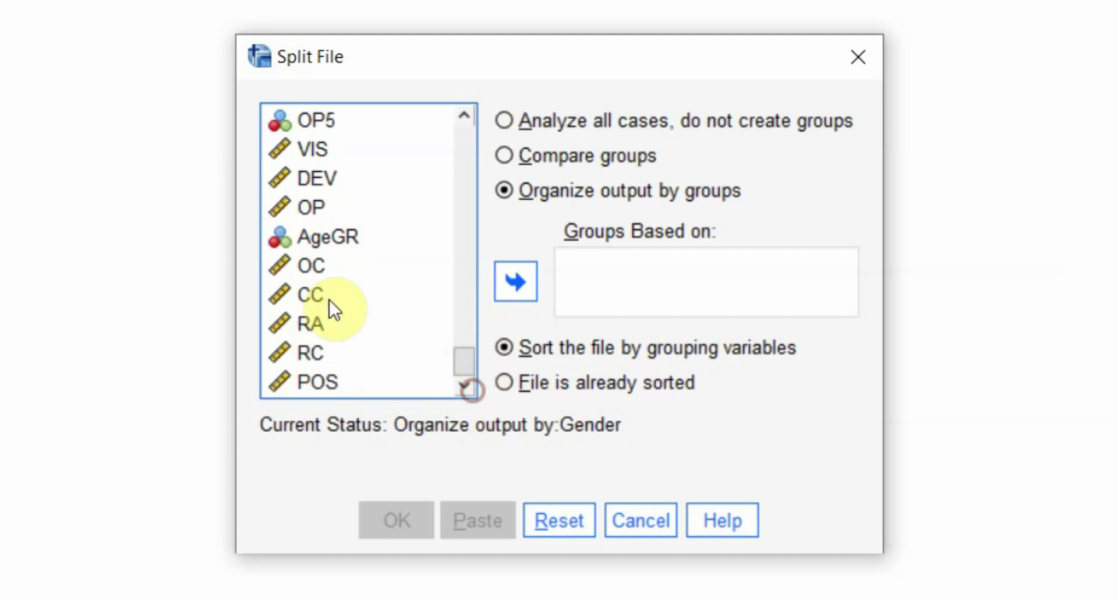
{"action": "left_click", "coordinate": [324, 238]}
{"action": "left_click", "coordinate": [514, 280]}
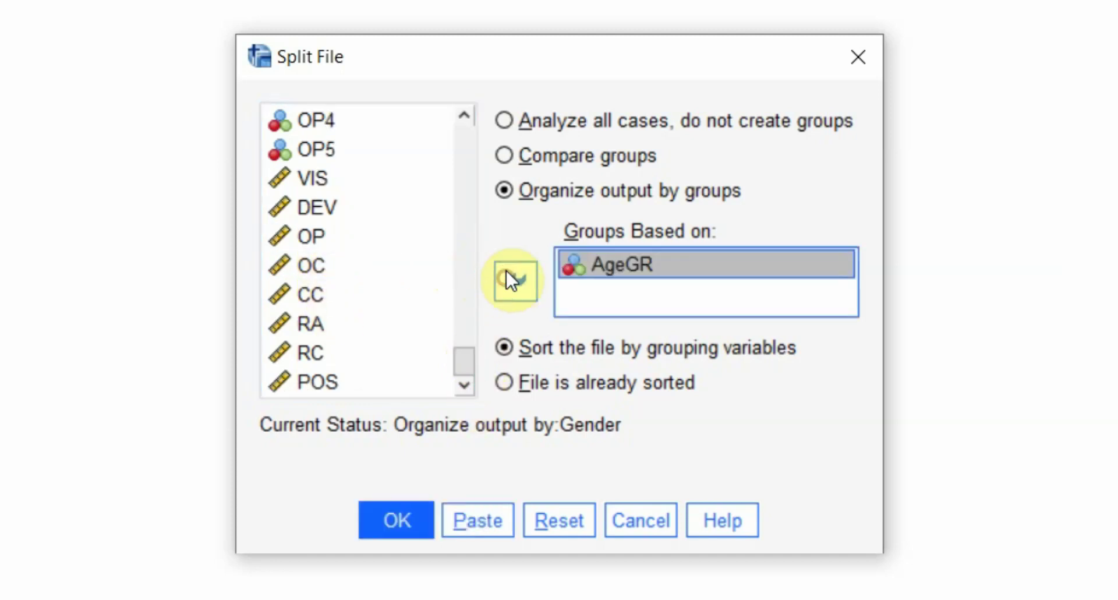
{"action": "left_click", "coordinate": [537, 163]}
{"action": "left_click", "coordinate": [414, 523]}
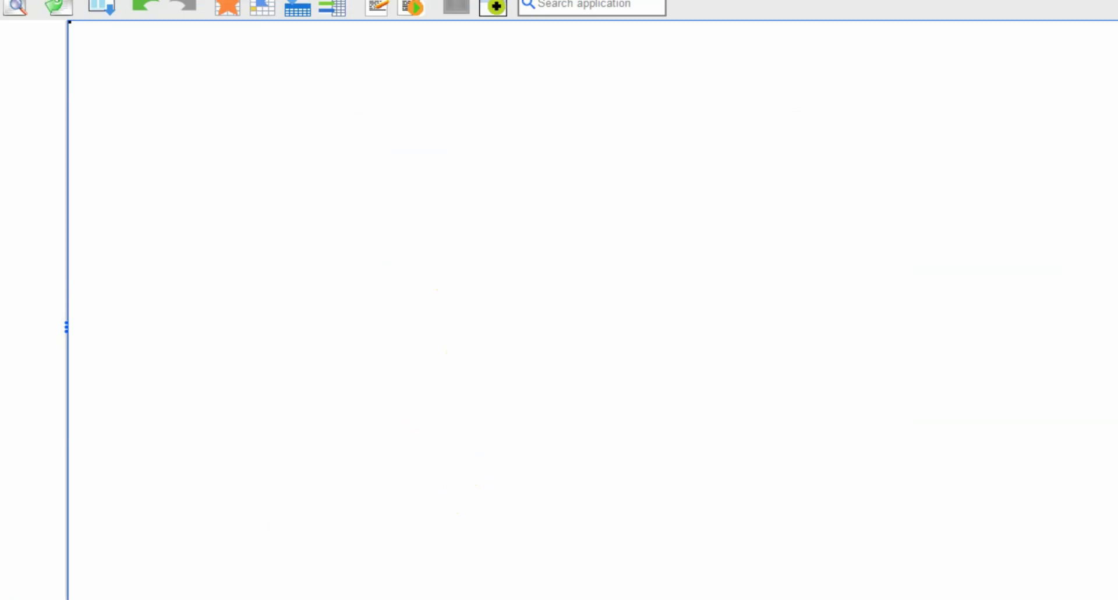
Step: Correlate OC and CC by AgeGR: 20-29 .673, 30-39 .584, 40-49 .495, 50-59 .683
{"action": "left_click", "coordinate": [265, 26]}
{"action": "mouse_move", "coordinate": [274, 252]}
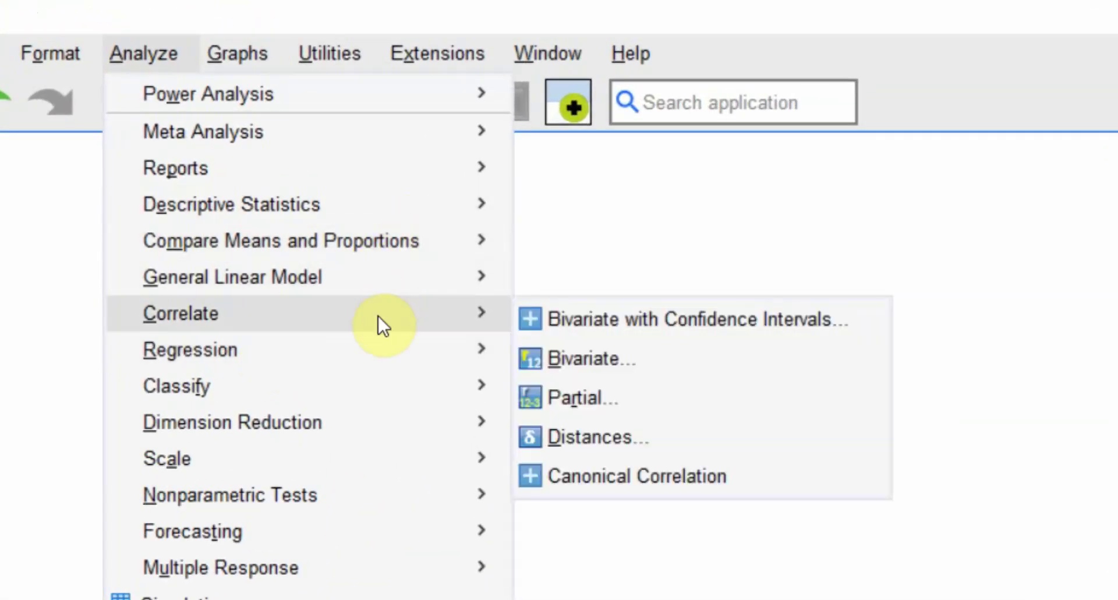
{"action": "mouse_move", "coordinate": [427, 317]}
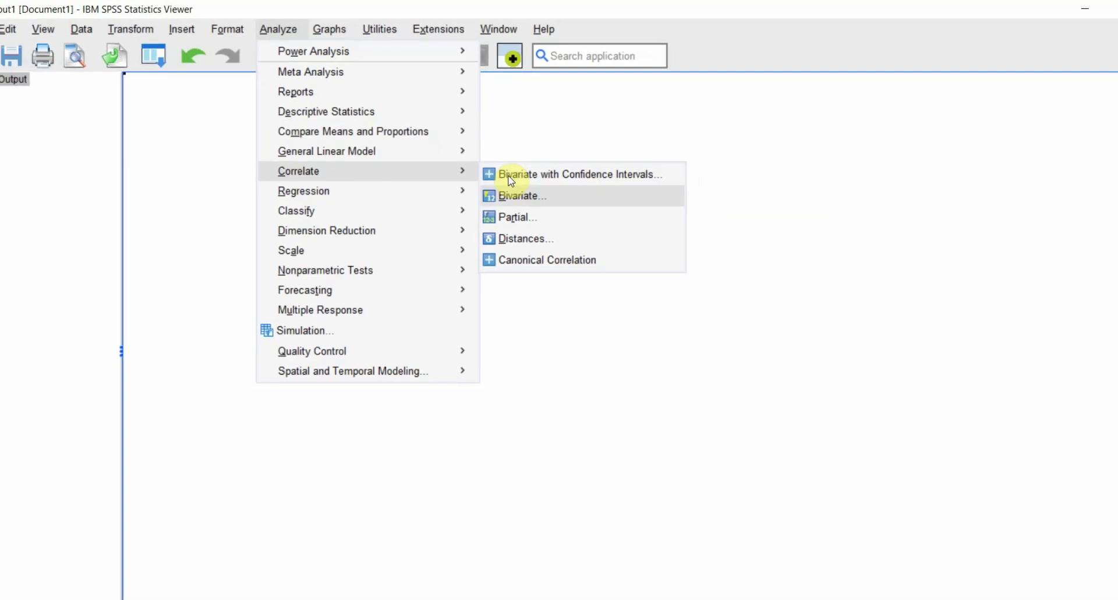
{"action": "left_click", "coordinate": [513, 194]}
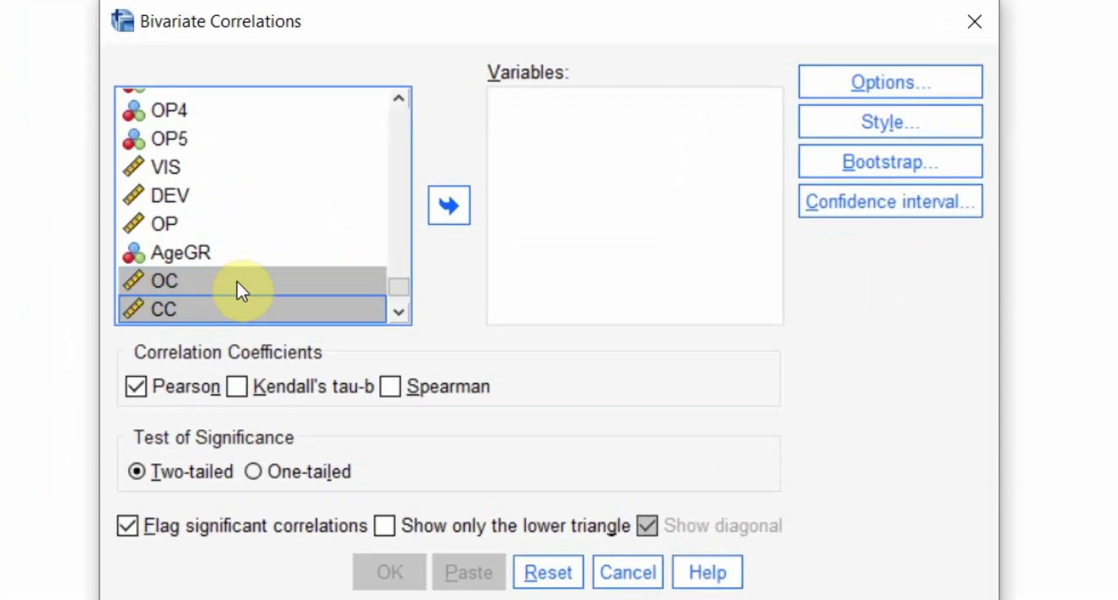
{"action": "left_click", "coordinate": [453, 207]}
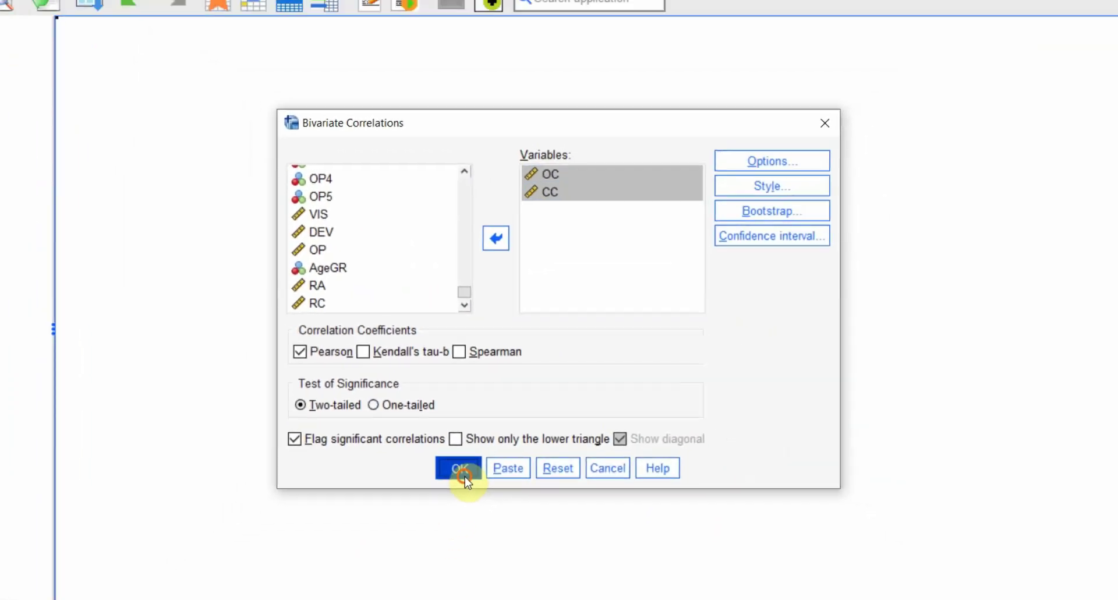
{"action": "left_click", "coordinate": [409, 542]}
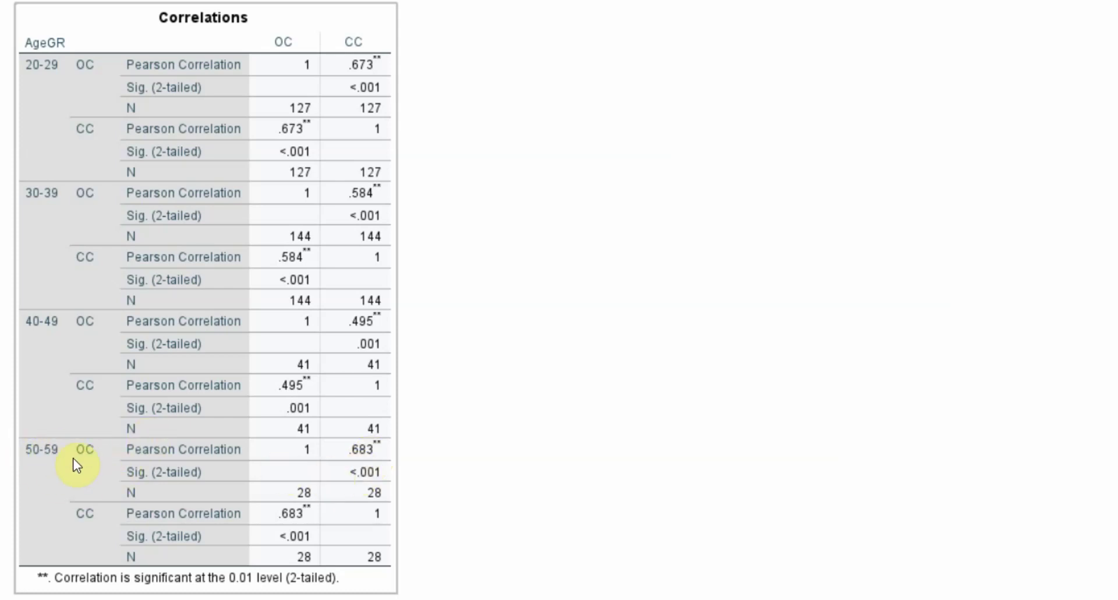
Step: Delete the AgeGR Correlations table from the Viewer
{"action": "left_click", "coordinate": [407, 109]}
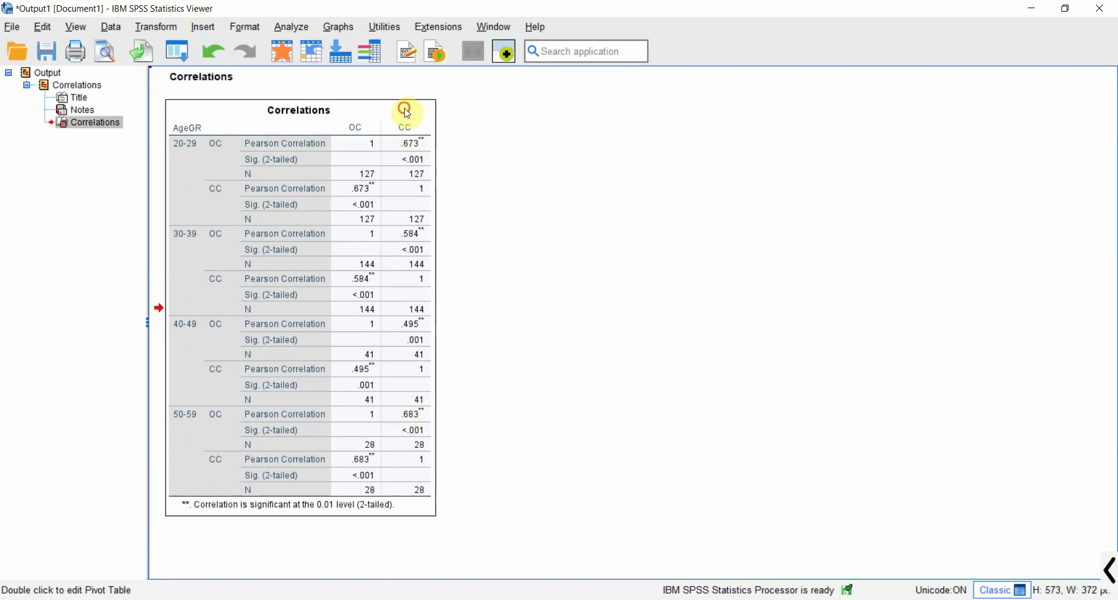
{"action": "key", "text": "Delete"}
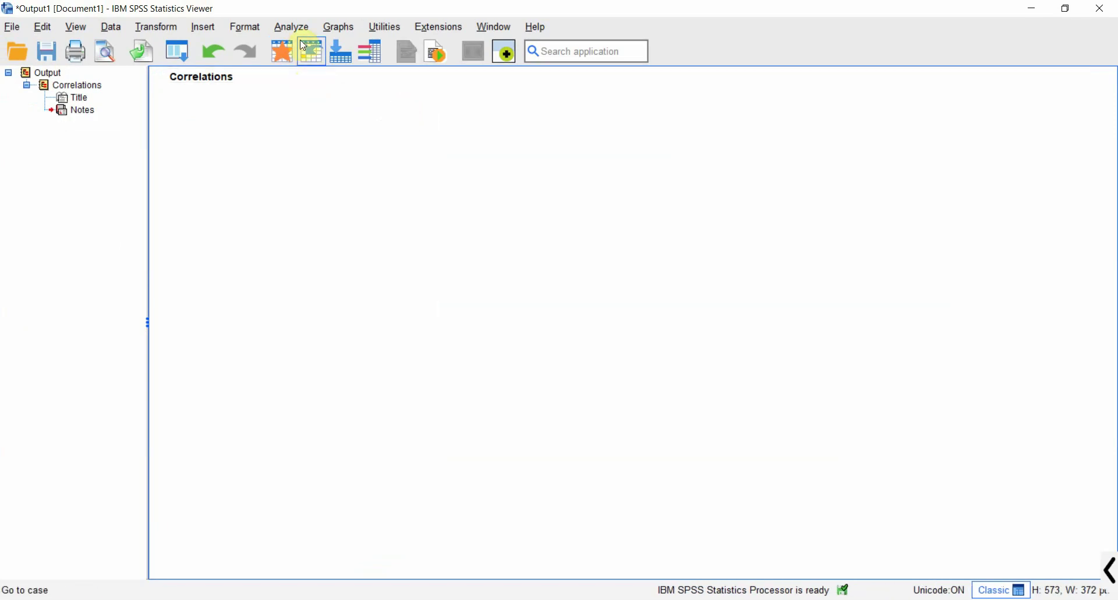
{"action": "left_click", "coordinate": [292, 27]}
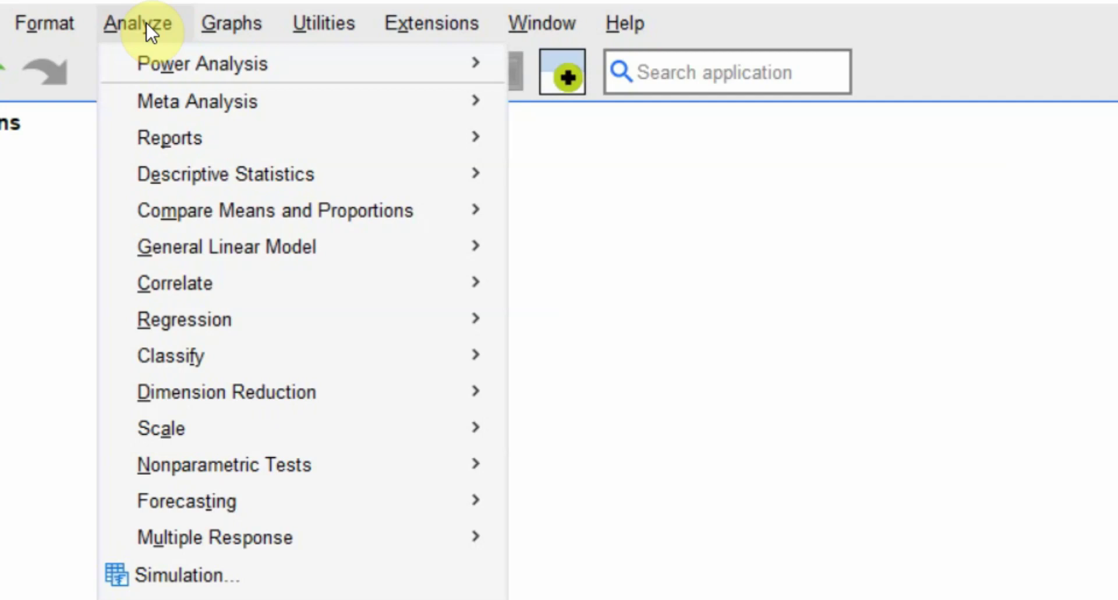
Step: Remove OC and CC from the Bivariate Correlations variable list
{"action": "mouse_move", "coordinate": [368, 280]}
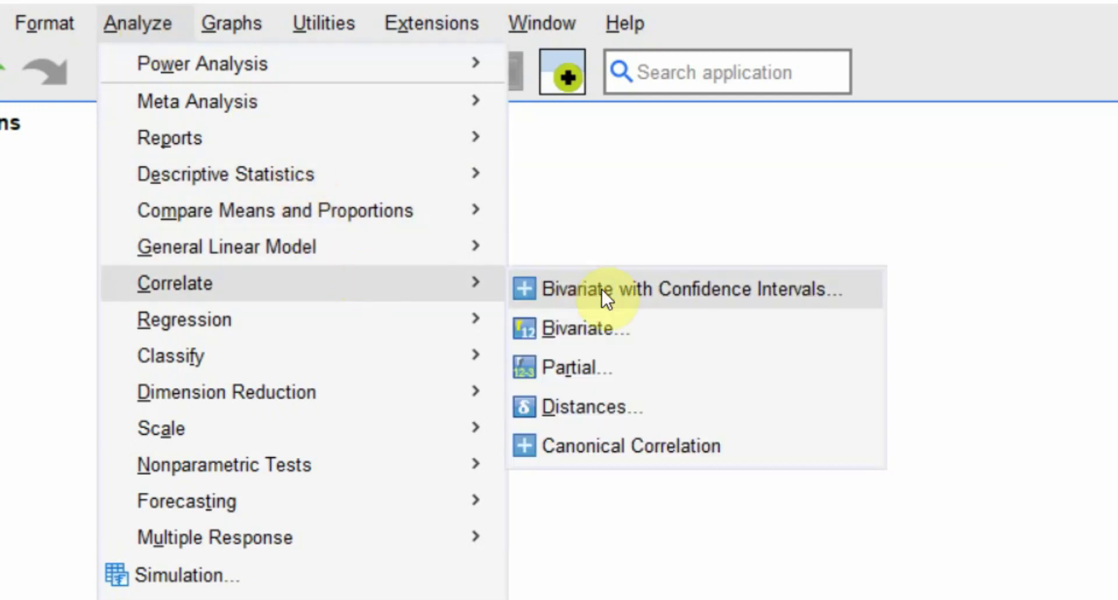
{"action": "left_click", "coordinate": [582, 329]}
{"action": "left_click", "coordinate": [556, 174]}
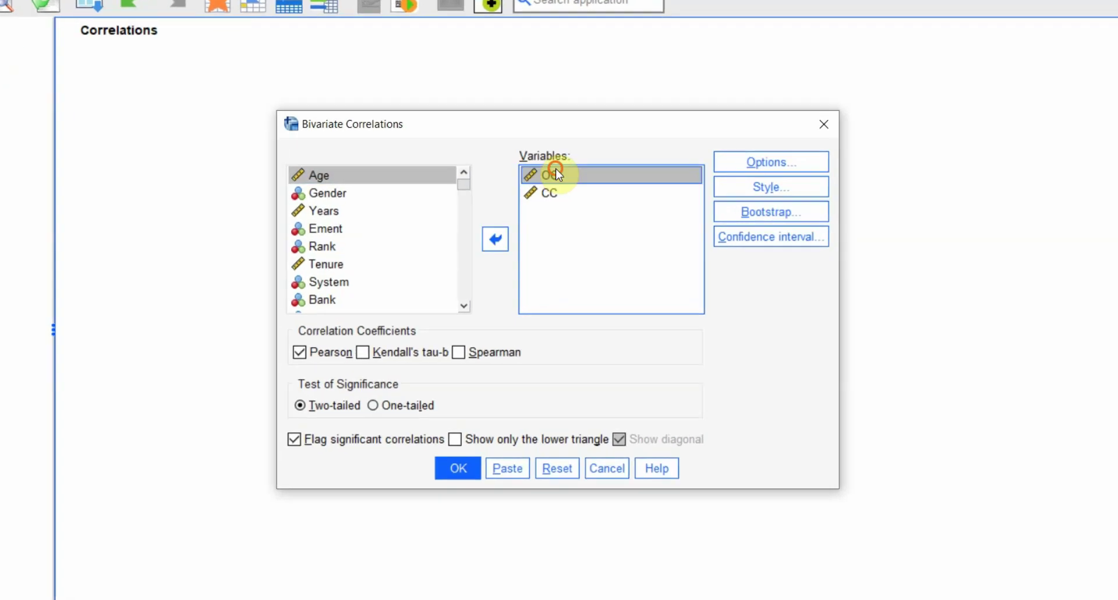
{"action": "key", "text": "shift+Down"}
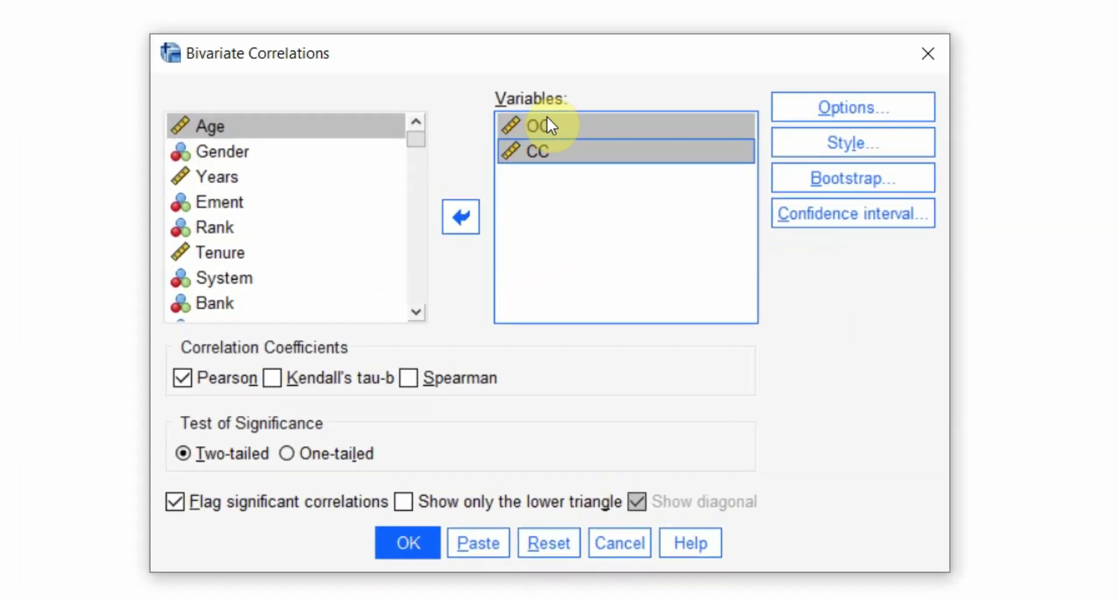
{"action": "left_click", "coordinate": [500, 232]}
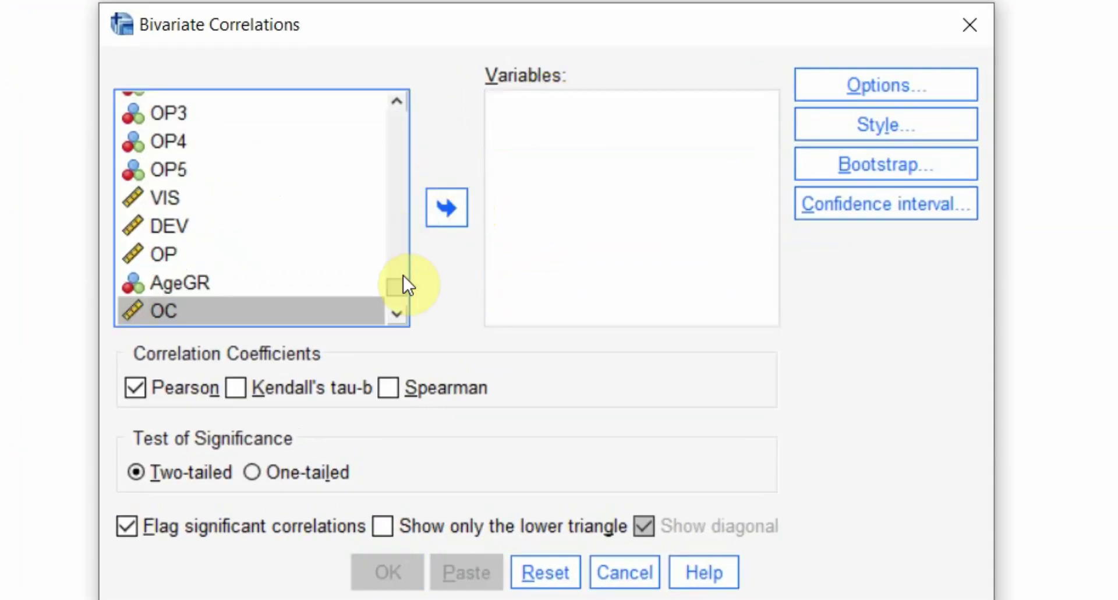
{"action": "left_click_drag", "start_coordinate": [396, 288], "coordinate": [403, 245]}
Step: Correlate variables REL1 through ASR4, producing a matrix split by AgeGR
{"action": "left_click", "coordinate": [169, 116]}
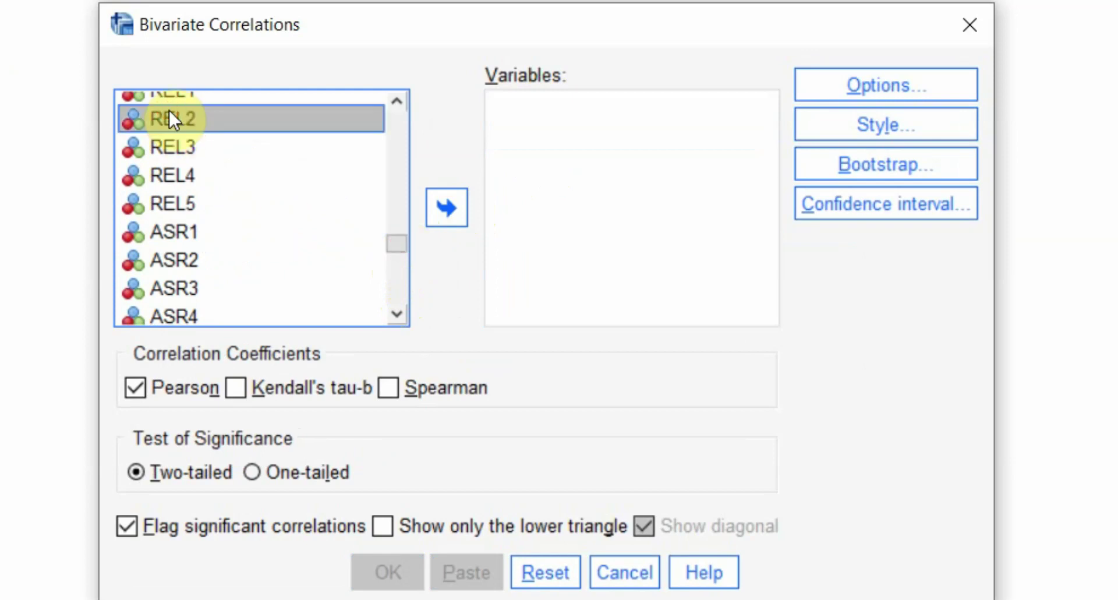
{"action": "key", "text": "Up"}
{"action": "key", "text": "shift+Down"}
{"action": "key", "text": "shift+Down"}
{"action": "key", "text": "shift+Down"}
{"action": "key", "text": "shift+Down"}
{"action": "key", "text": "shift+Down"}
{"action": "key", "text": "shift+Down"}
{"action": "key", "text": "shift+Down"}
{"action": "key", "text": "shift+Down"}
{"action": "key", "text": "shift+Down"}
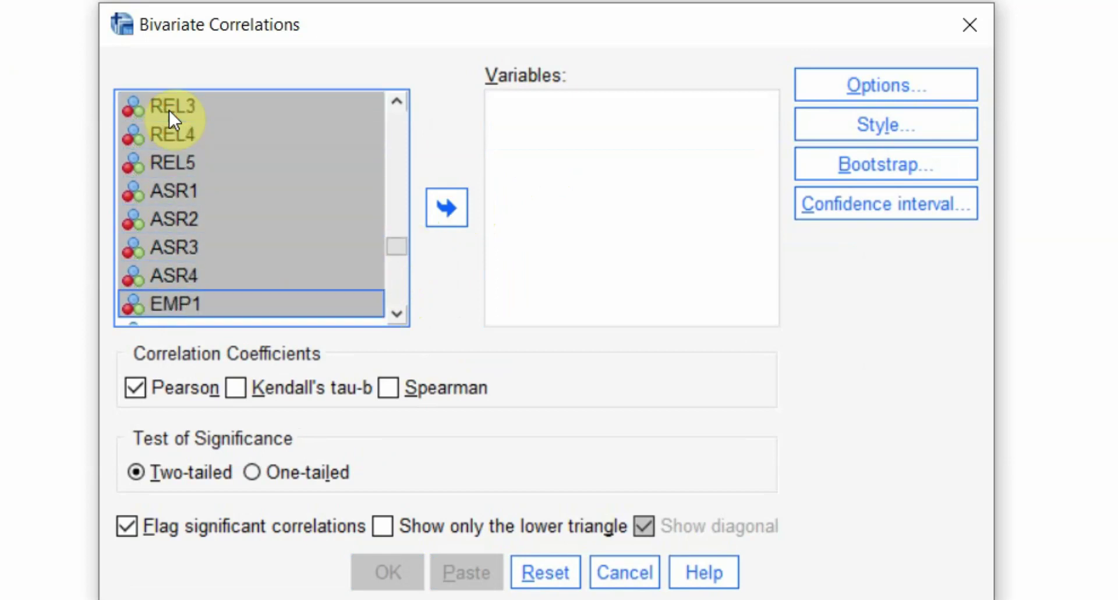
{"action": "key", "text": "shift+Up"}
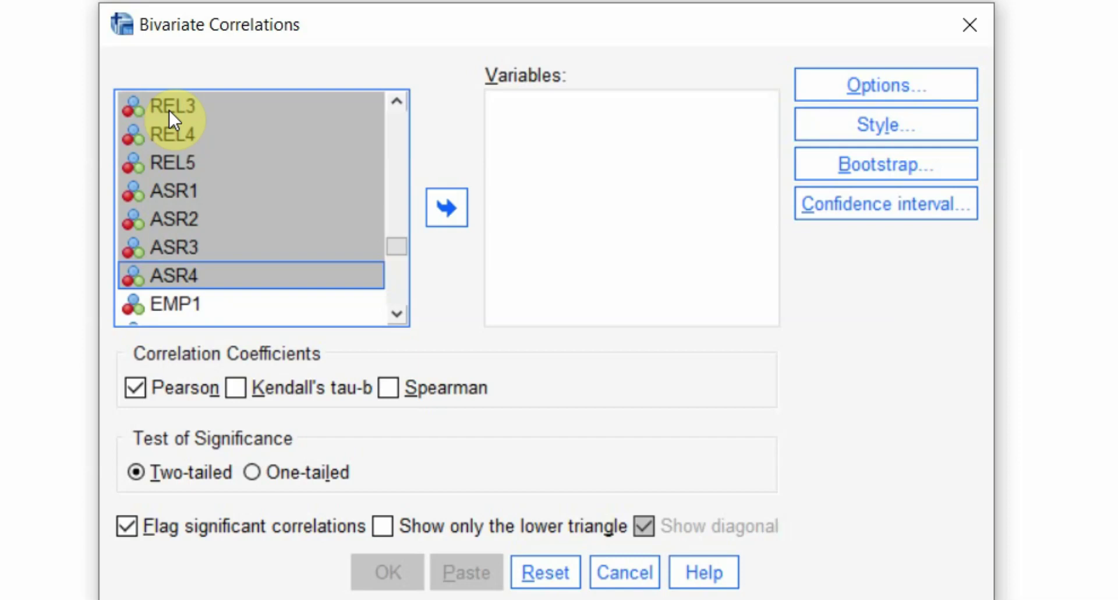
{"action": "left_click", "coordinate": [438, 214]}
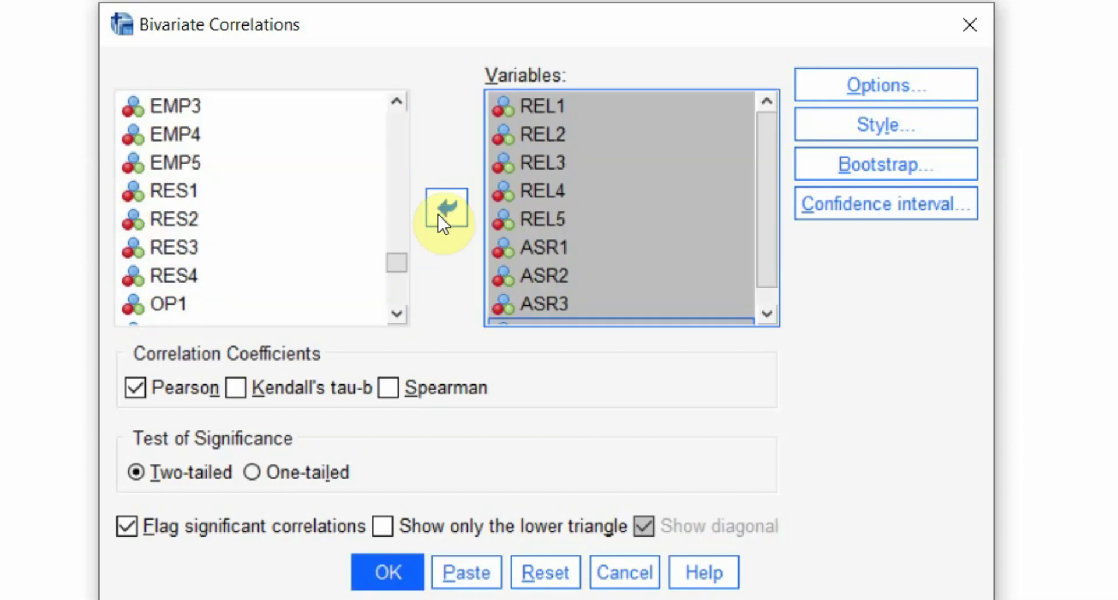
{"action": "left_click", "coordinate": [373, 579]}
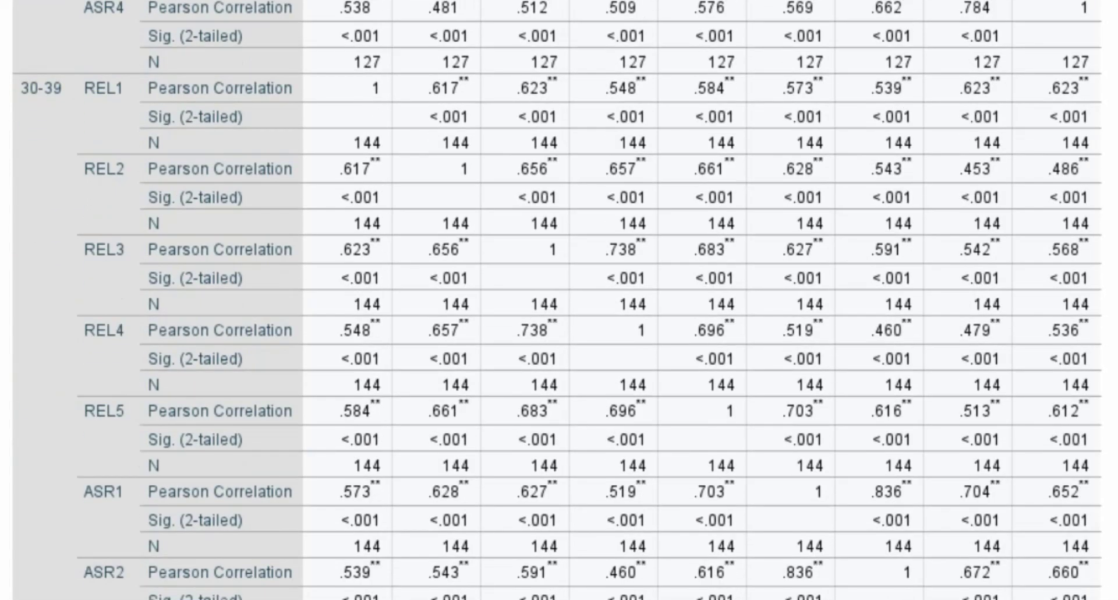
{"action": "scroll", "coordinate": [559, 300], "scroll_direction": "down", "scroll_amount": 2}
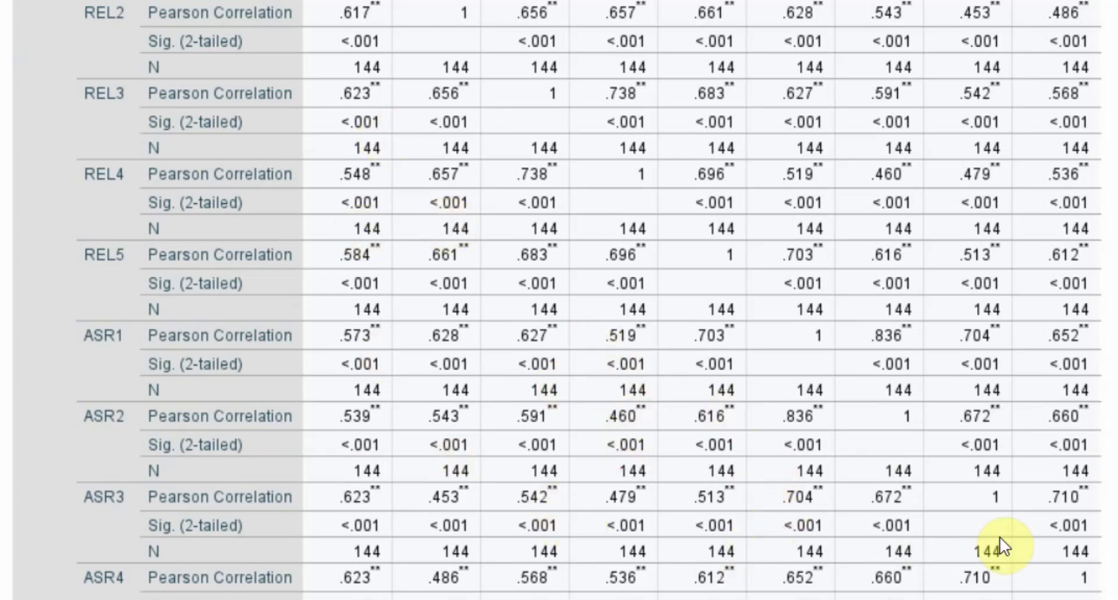
Step: Scroll through the correlations output and select every item in the Viewer
{"action": "scroll", "coordinate": [558, 300], "scroll_direction": "down", "scroll_amount": 10}
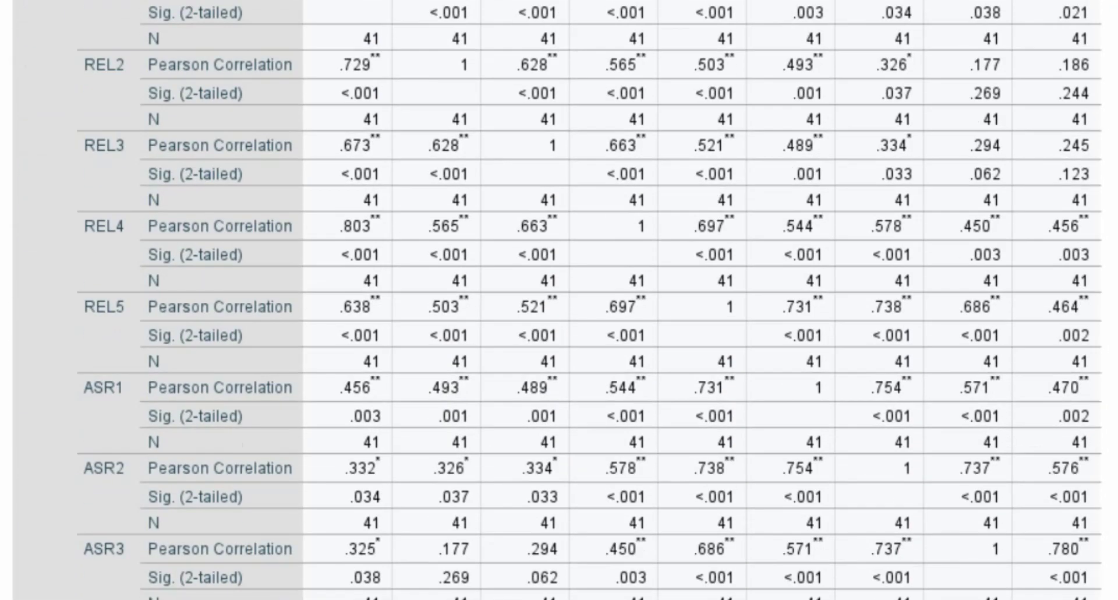
{"action": "scroll", "coordinate": [557, 300], "scroll_direction": "up", "scroll_amount": 15}
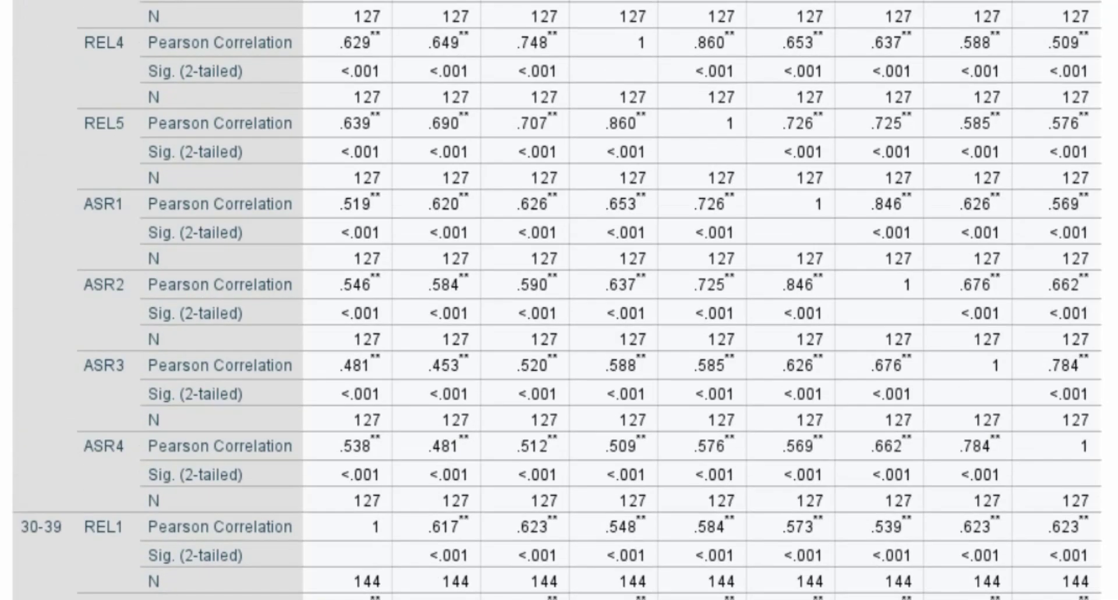
{"action": "scroll", "coordinate": [557, 300], "scroll_direction": "up", "scroll_amount": 1}
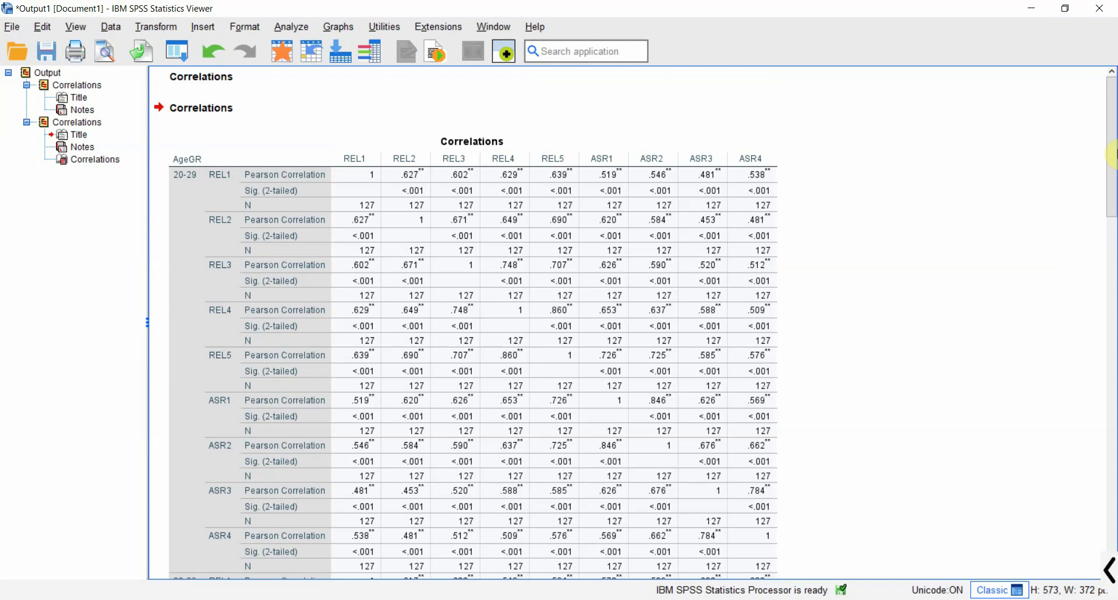
{"action": "key", "text": "ctrl+a"}
Step: Delete all Viewer output, then set up a Reliability Analysis with items VIS1, VIS2, VIS3 and VIS4
{"action": "key", "text": "Delete"}
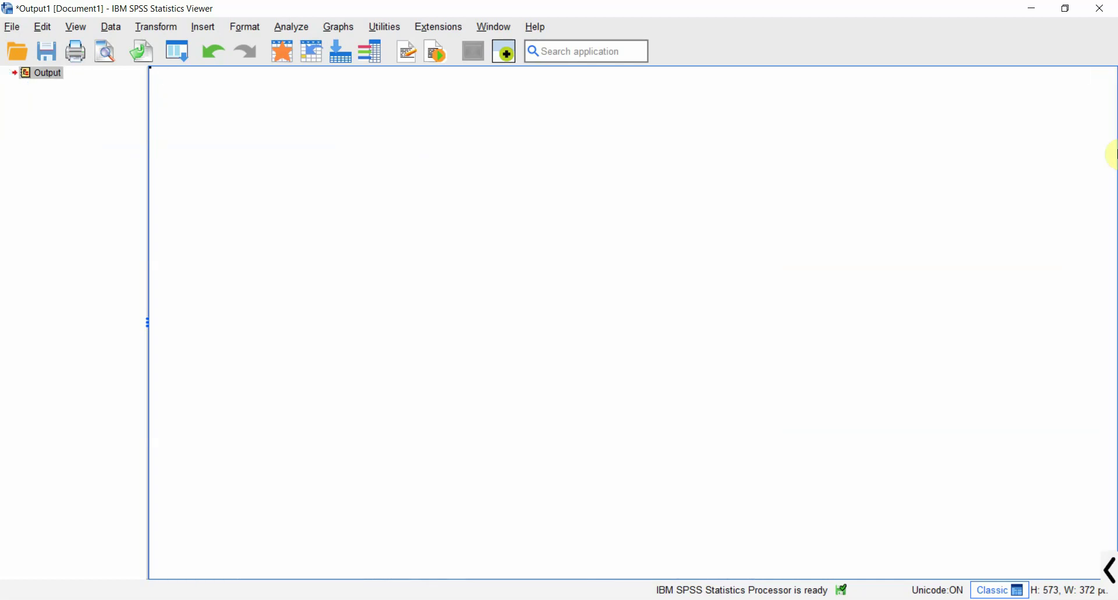
{"action": "left_click", "coordinate": [282, 24]}
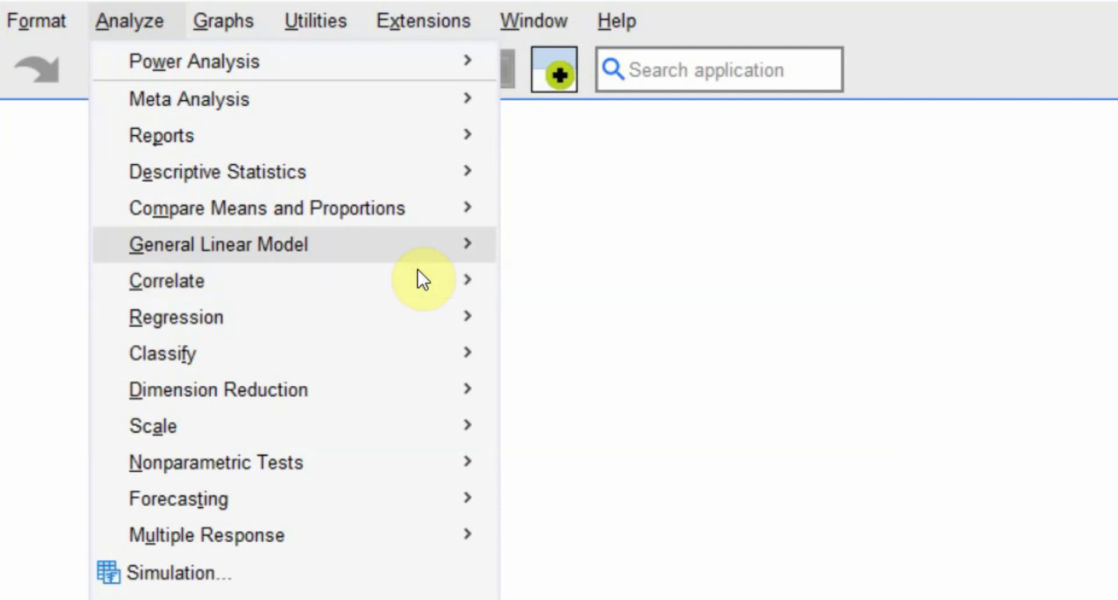
{"action": "mouse_move", "coordinate": [369, 428]}
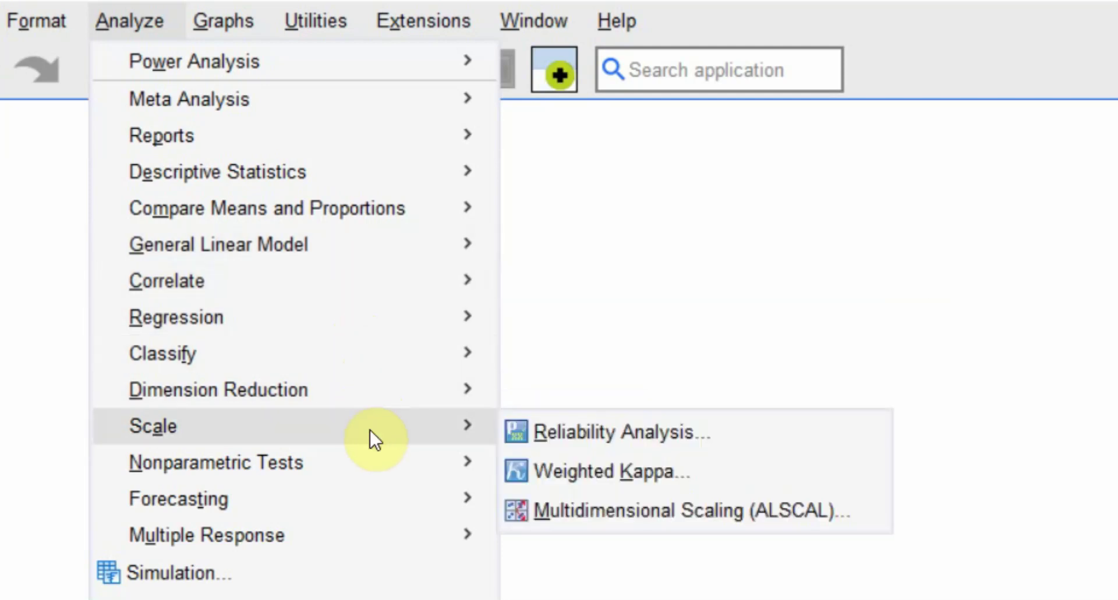
{"action": "left_click", "coordinate": [520, 433]}
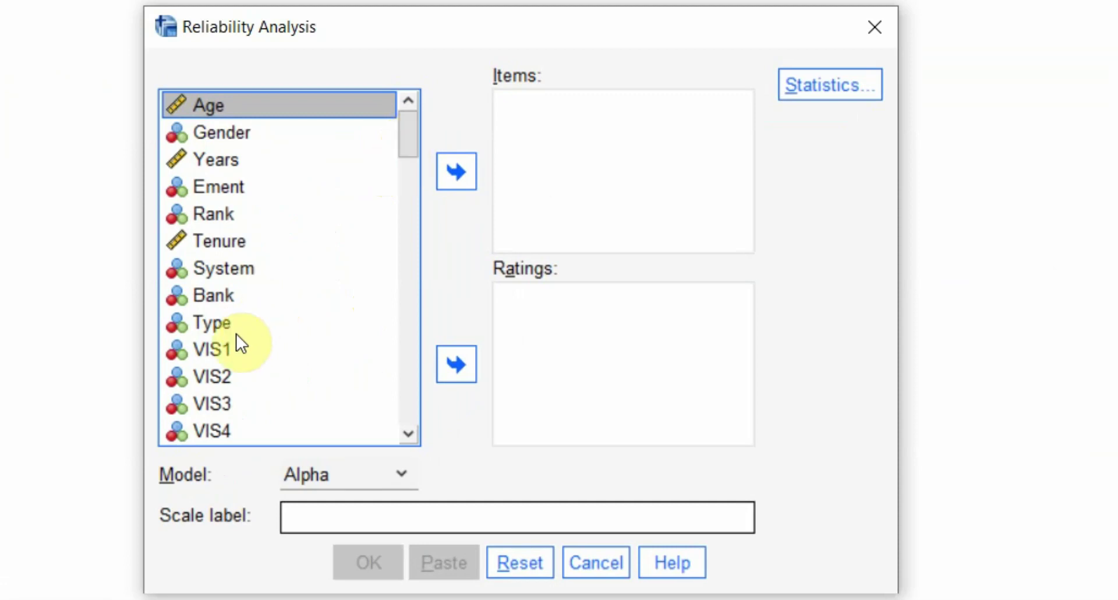
{"action": "left_click", "coordinate": [232, 341]}
{"action": "key", "text": "shift+Down"}
{"action": "key", "text": "shift+Down"}
{"action": "key", "text": "shift+Down"}
{"action": "key", "text": "shift+Down"}
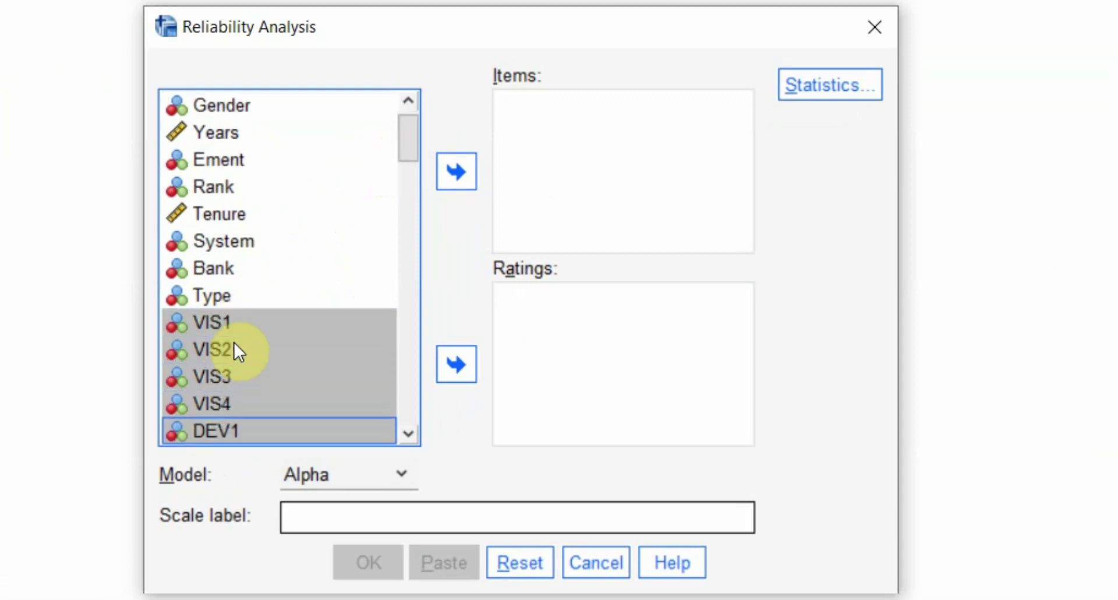
{"action": "key", "text": "shift+Up"}
{"action": "left_click", "coordinate": [456, 171]}
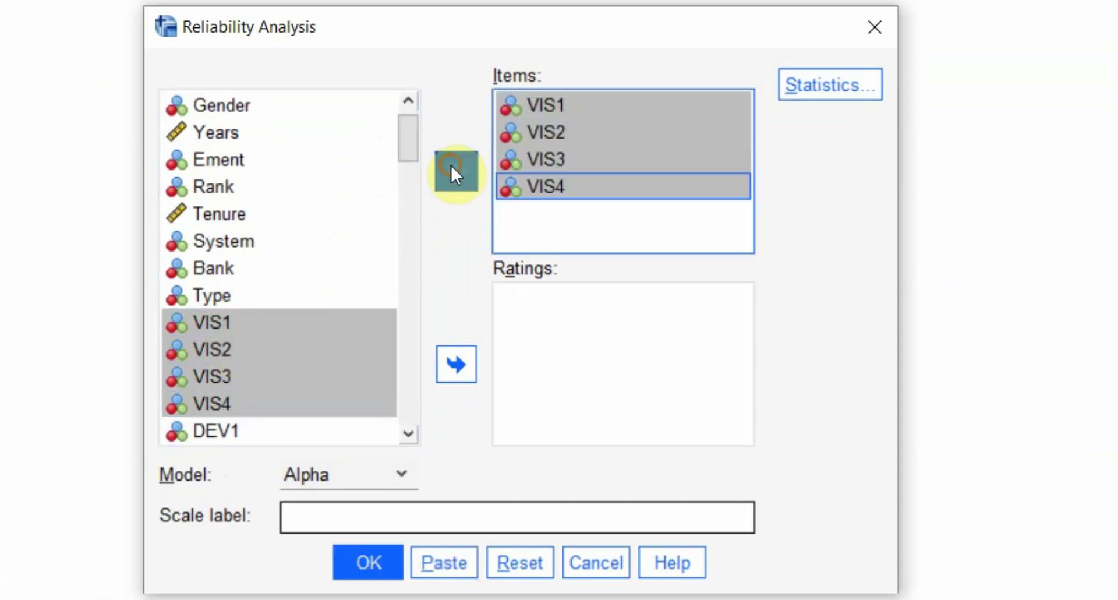
Step: Add item descriptives and scale-if-item-deleted statistics, then run the VIS1–VIS4 reliability analysis
{"action": "left_click", "coordinate": [851, 84]}
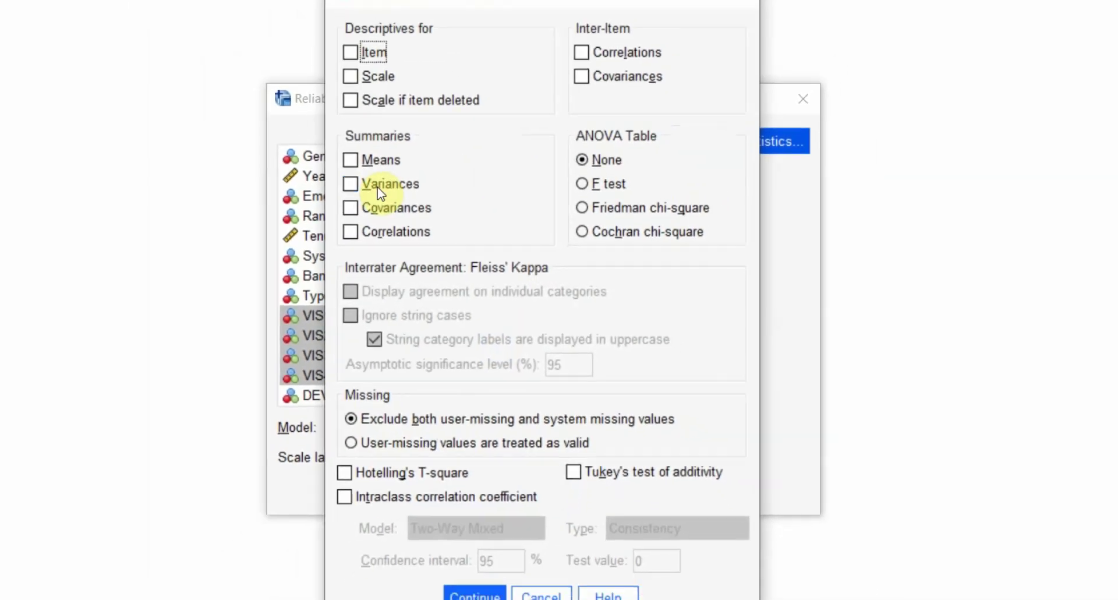
{"action": "left_click", "coordinate": [350, 100]}
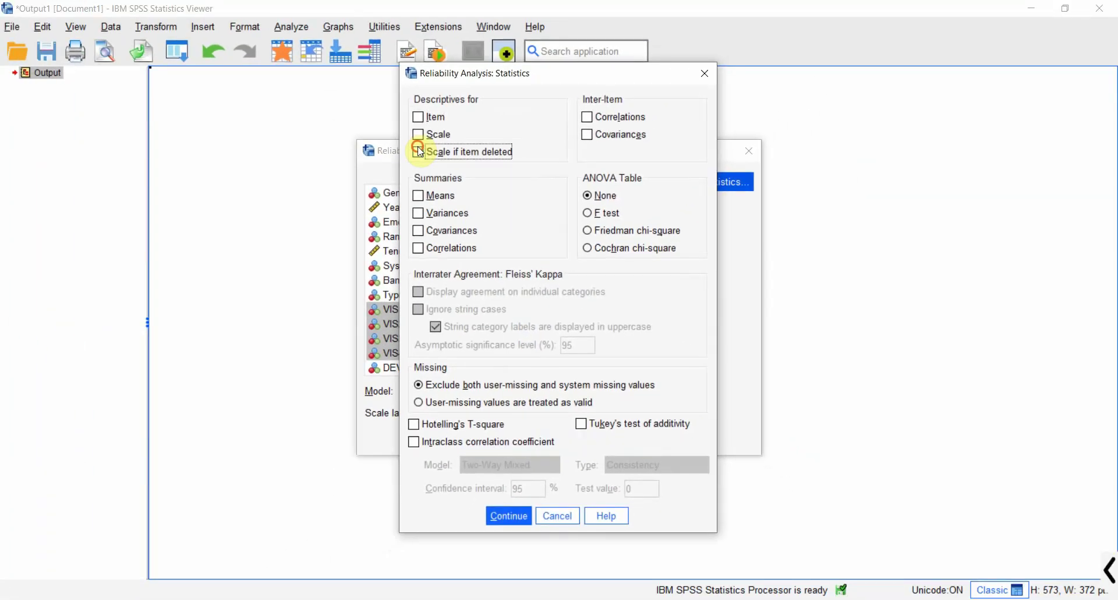
{"action": "left_click", "coordinate": [419, 118]}
{"action": "left_click", "coordinate": [508, 517]}
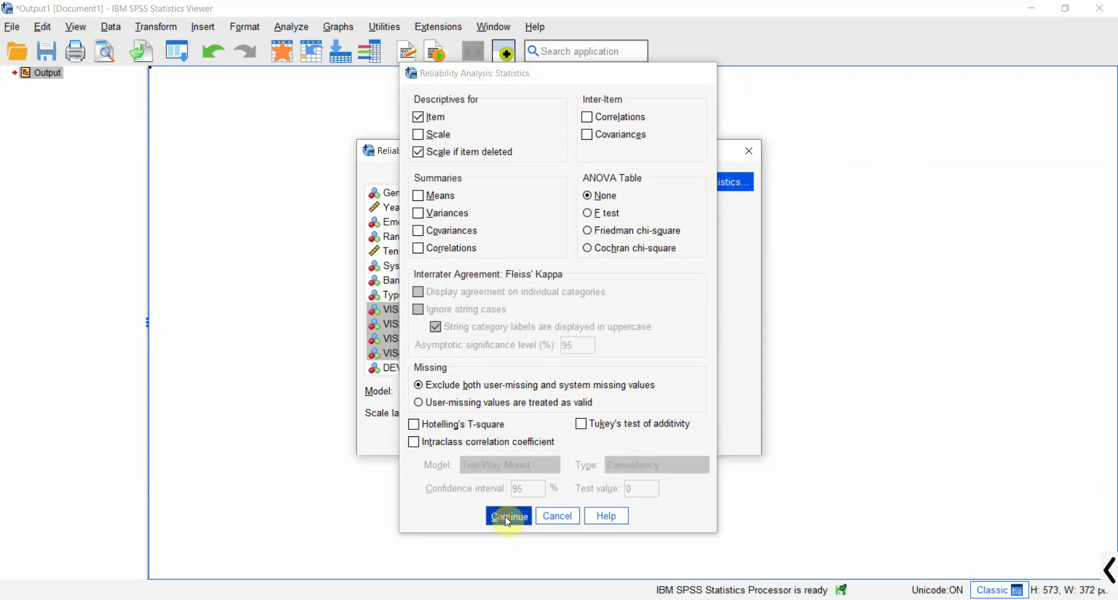
{"action": "left_click", "coordinate": [460, 438]}
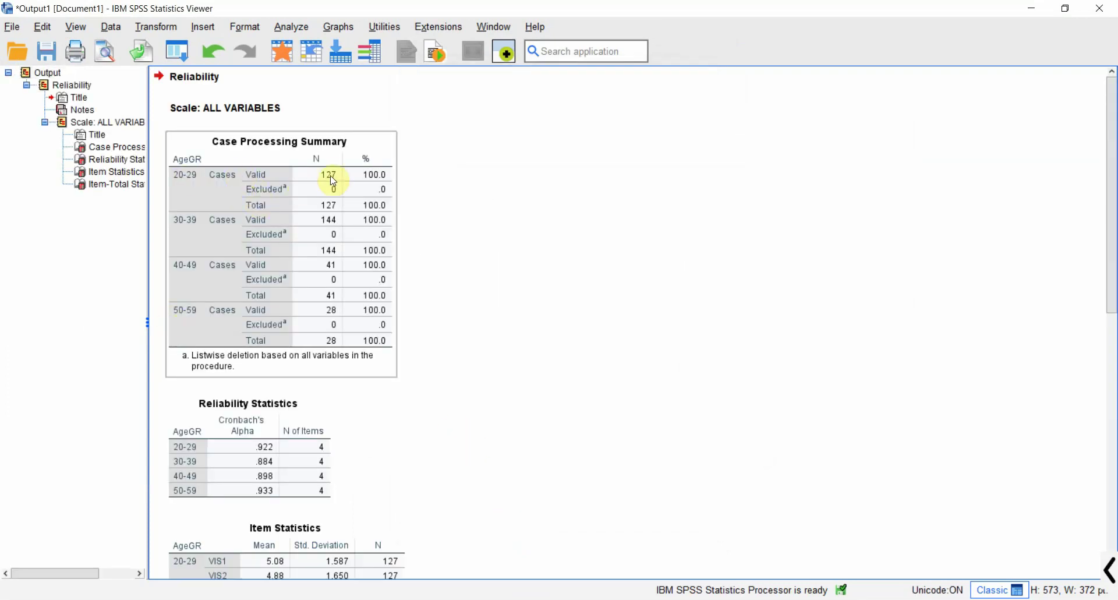
{"action": "left_click", "coordinate": [287, 447]}
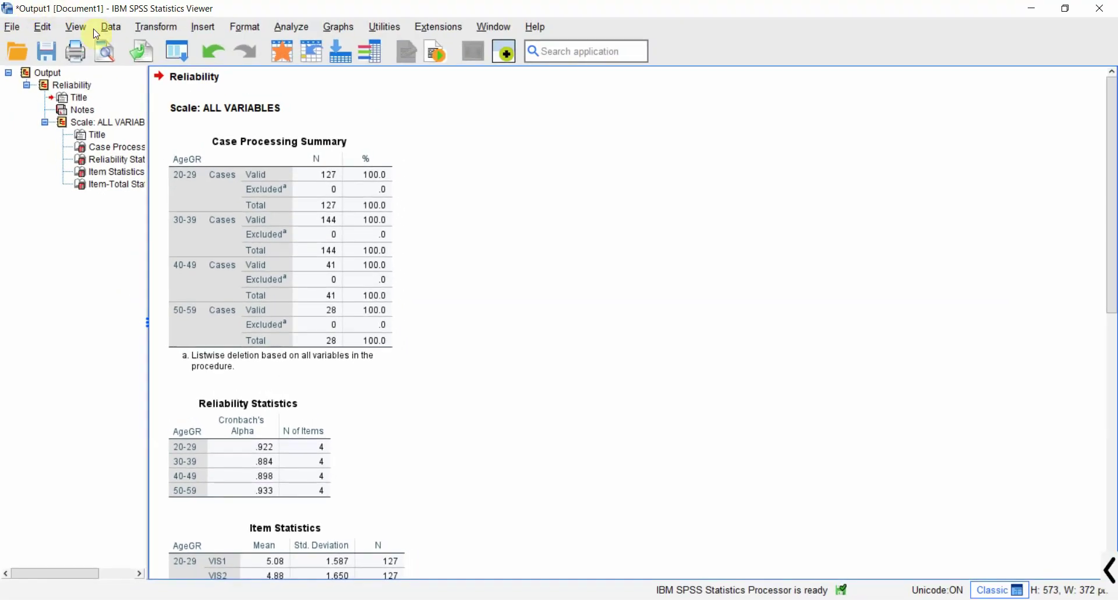
Step: Select cases with the condition Age>30 through Data > Select Cases
{"action": "left_click", "coordinate": [110, 27]}
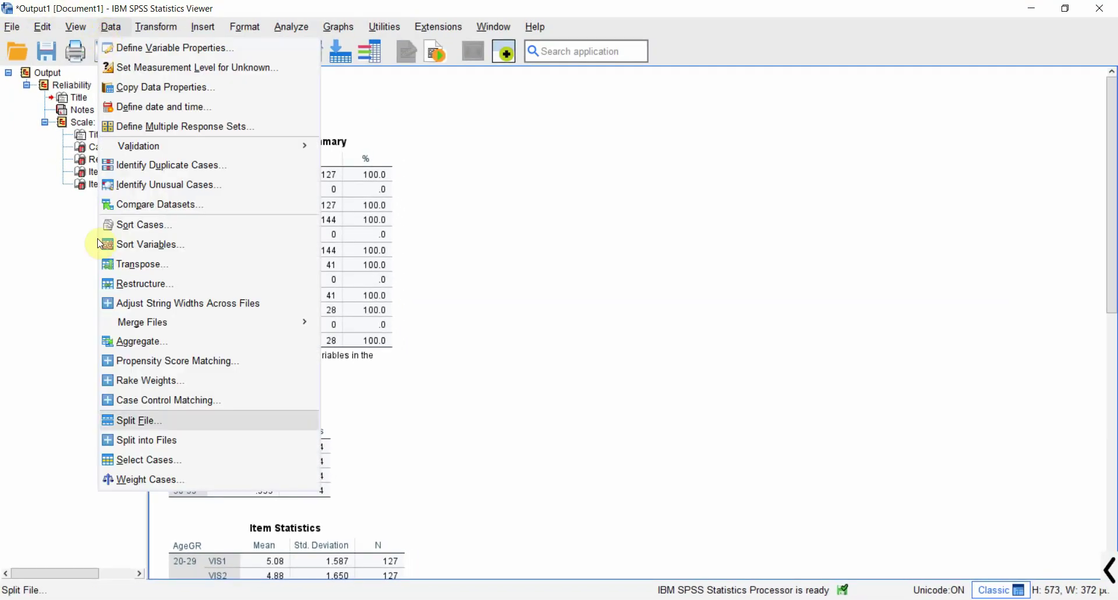
{"action": "left_click", "coordinate": [122, 460]}
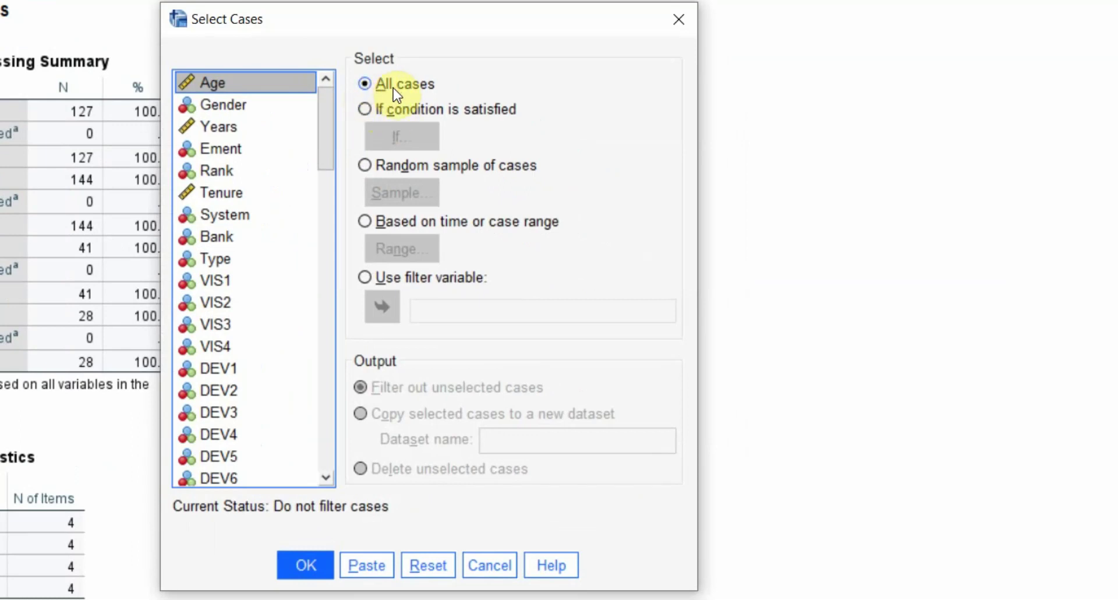
{"action": "left_click", "coordinate": [372, 115]}
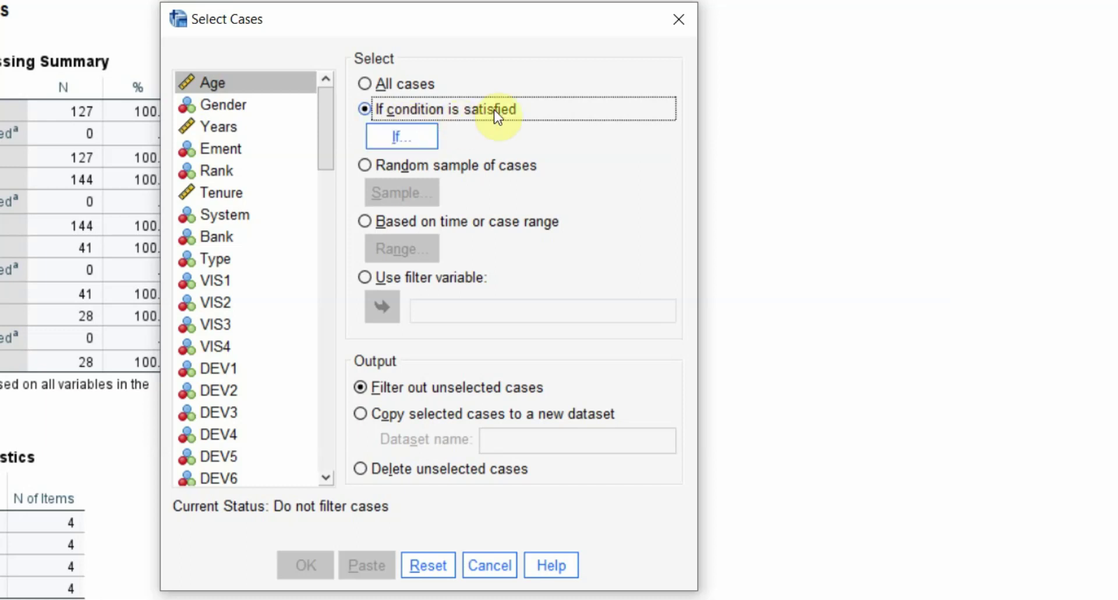
{"action": "left_click", "coordinate": [418, 145]}
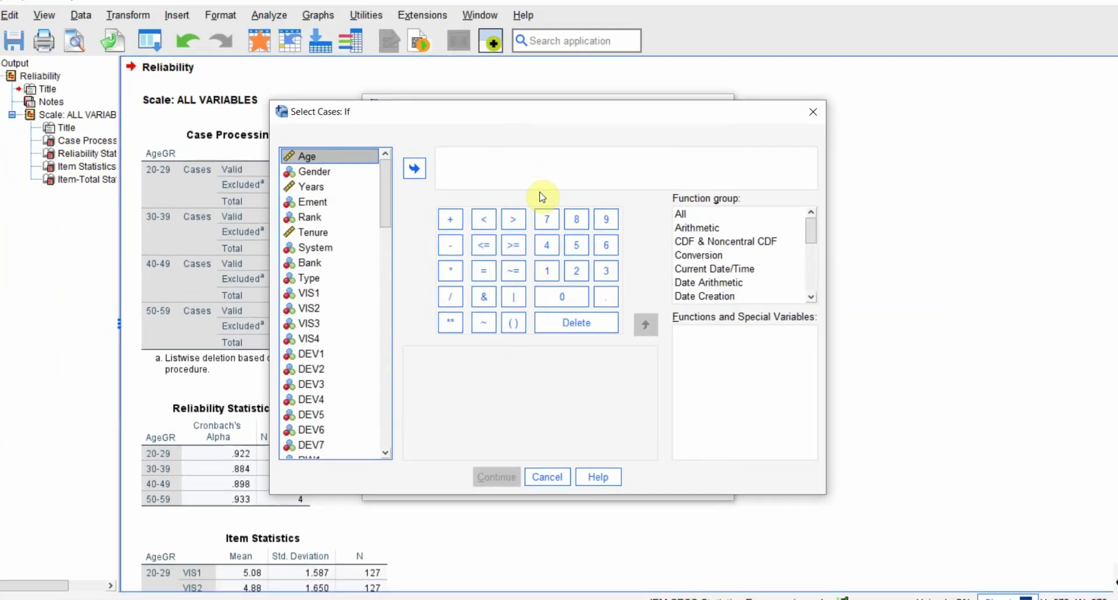
{"action": "left_click", "coordinate": [466, 160]}
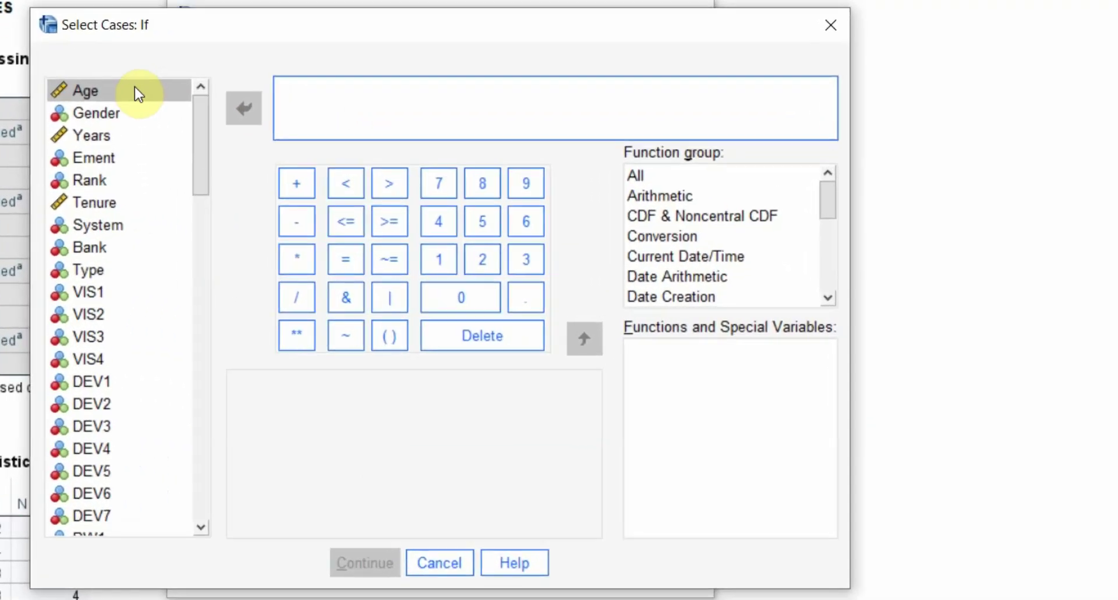
{"action": "double_click", "coordinate": [362, 164]}
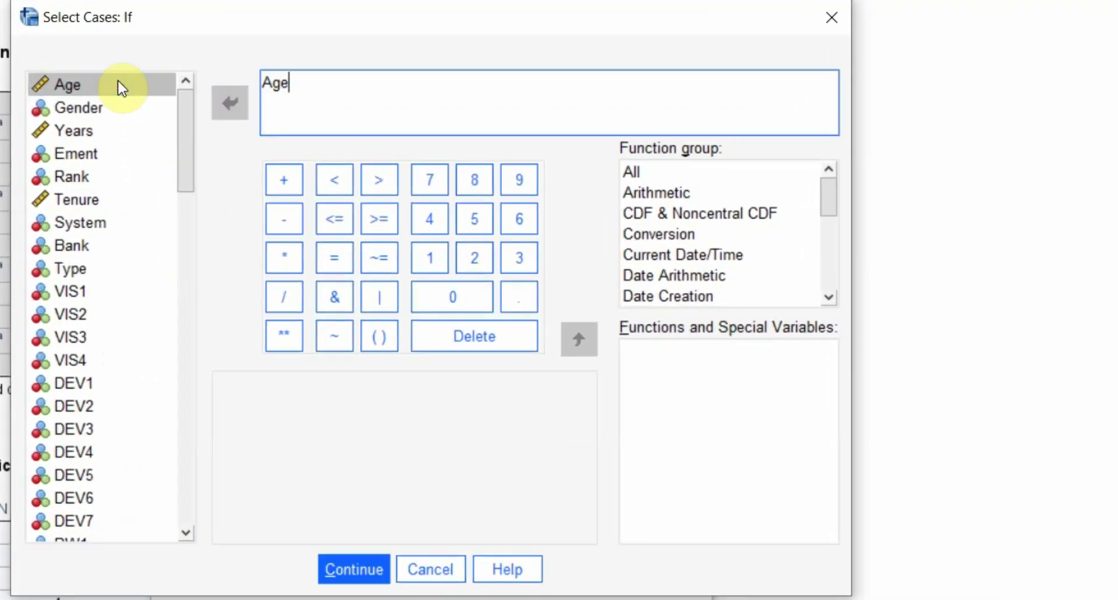
{"action": "type", "text": ">30"}
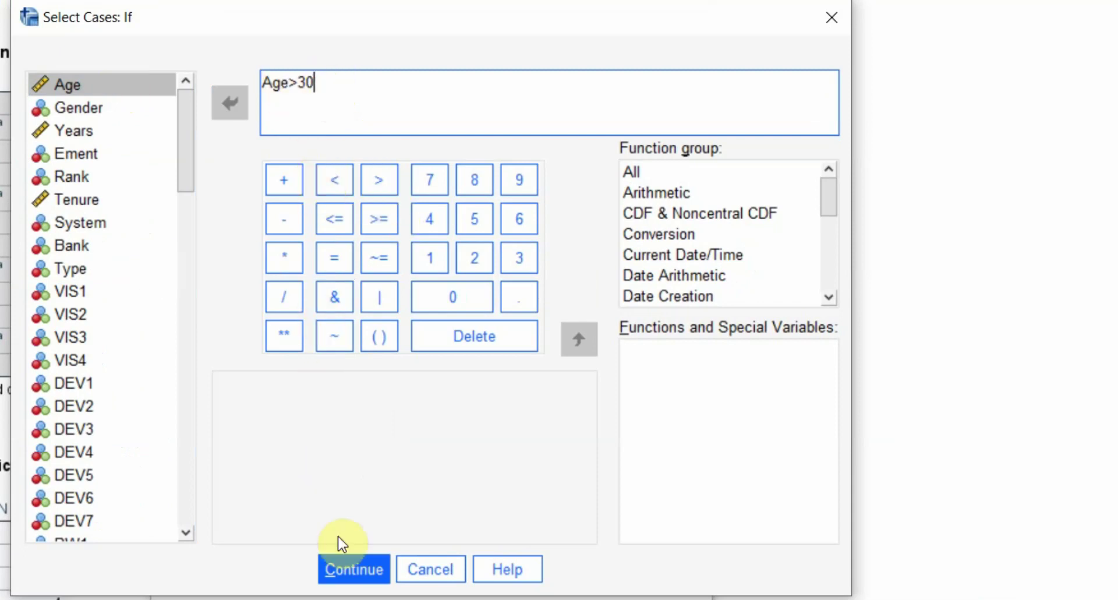
{"action": "left_click", "coordinate": [350, 567]}
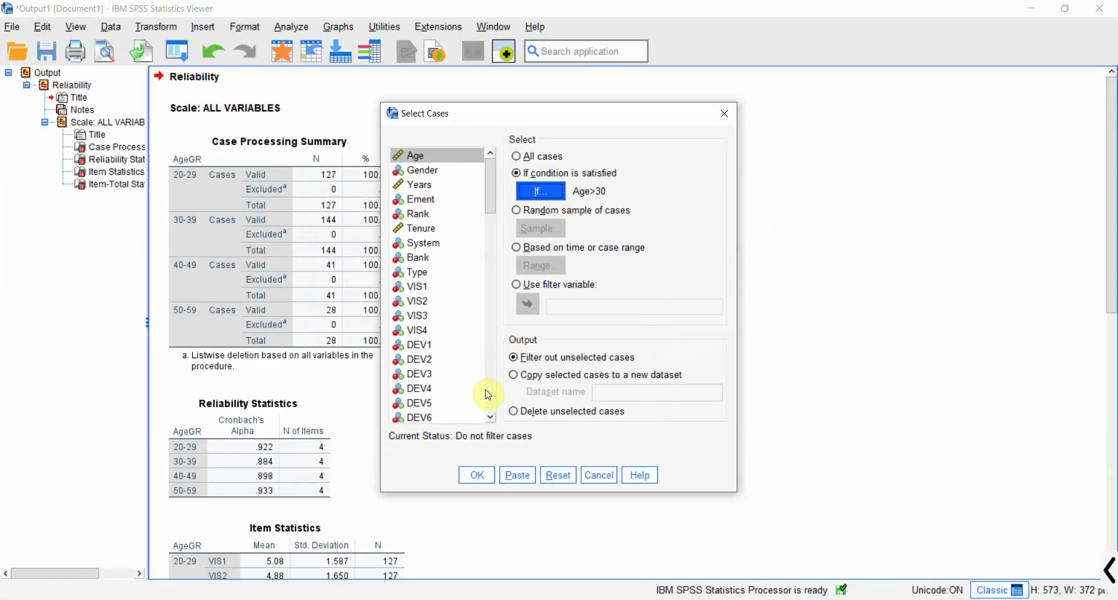
{"action": "left_click", "coordinate": [395, 523]}
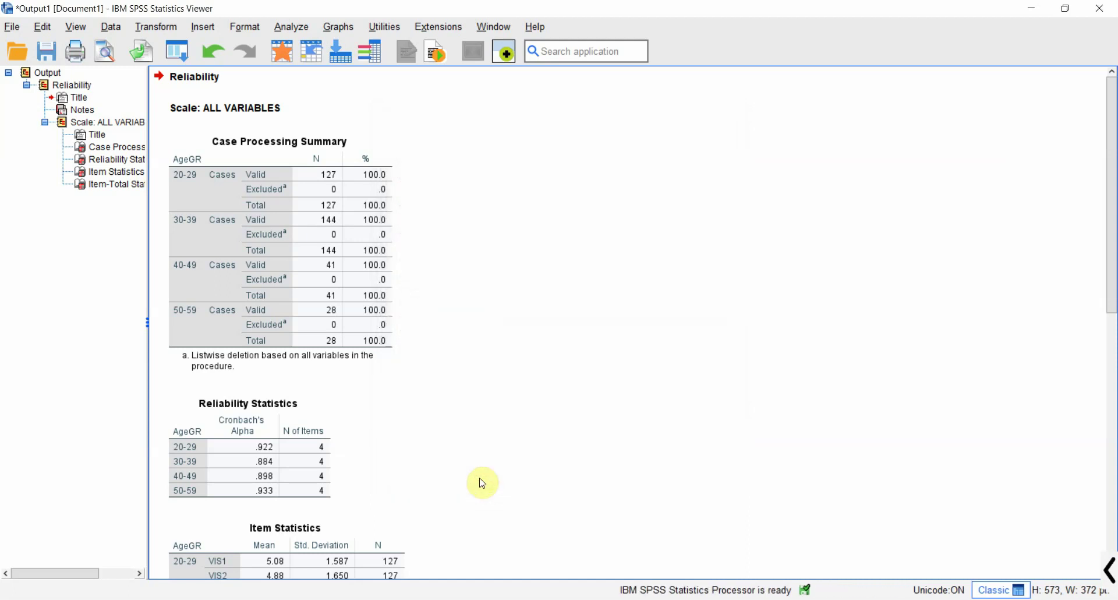
Step: Bring SampleData to the front and inspect the new filter_$ variable in Variable View
{"action": "mouse_move", "coordinate": [594, 599]}
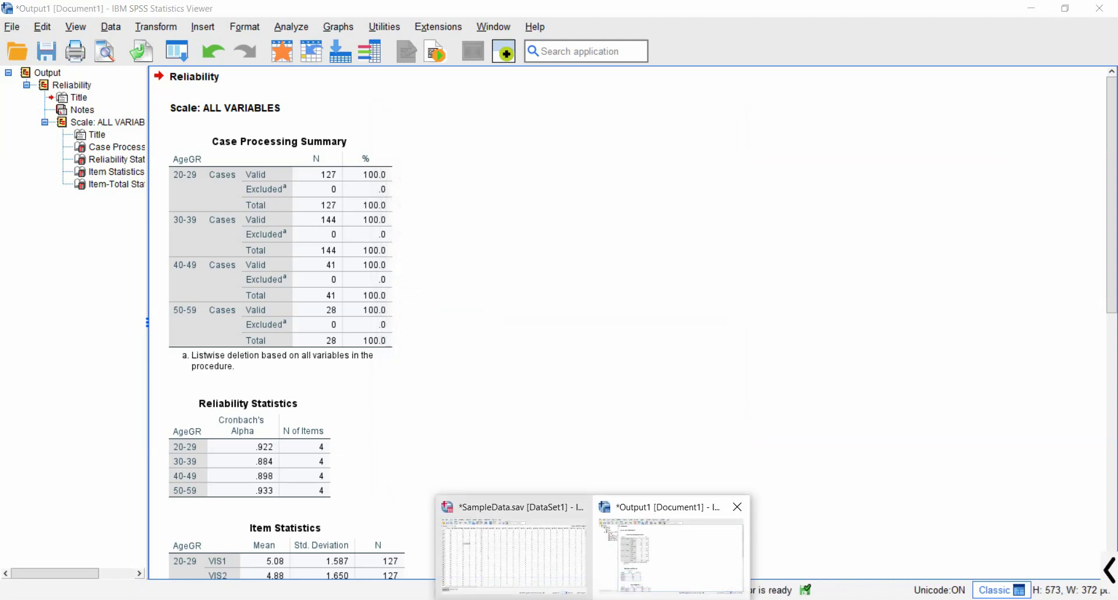
{"action": "left_click", "coordinate": [508, 571]}
{"action": "left_click", "coordinate": [109, 566]}
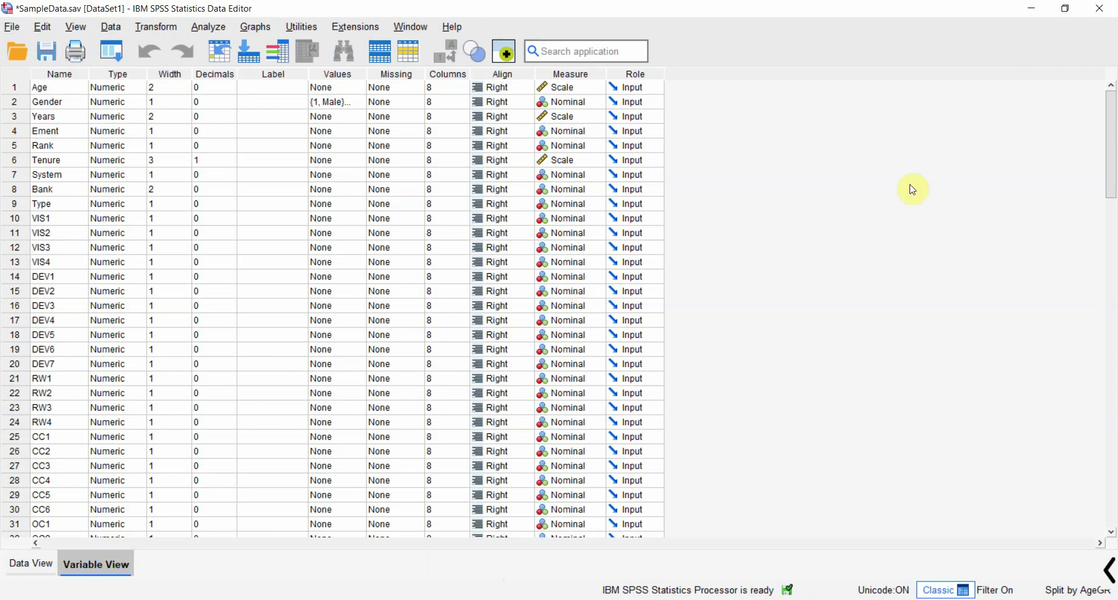
{"action": "left_click_drag", "start_coordinate": [1110, 103], "coordinate": [1112, 349]}
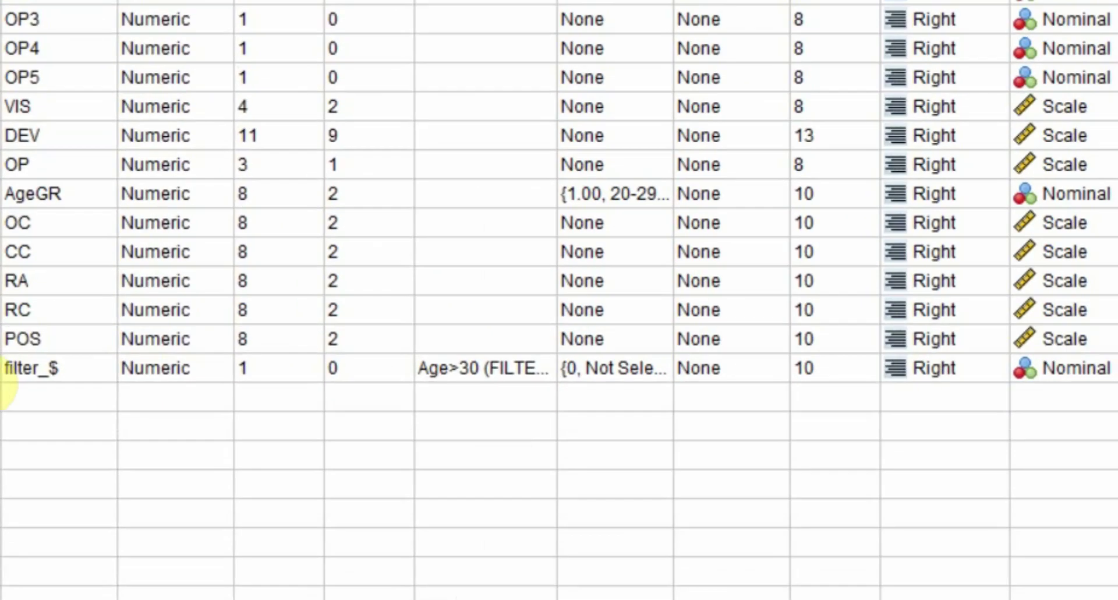
{"action": "left_click", "coordinate": [7, 370]}
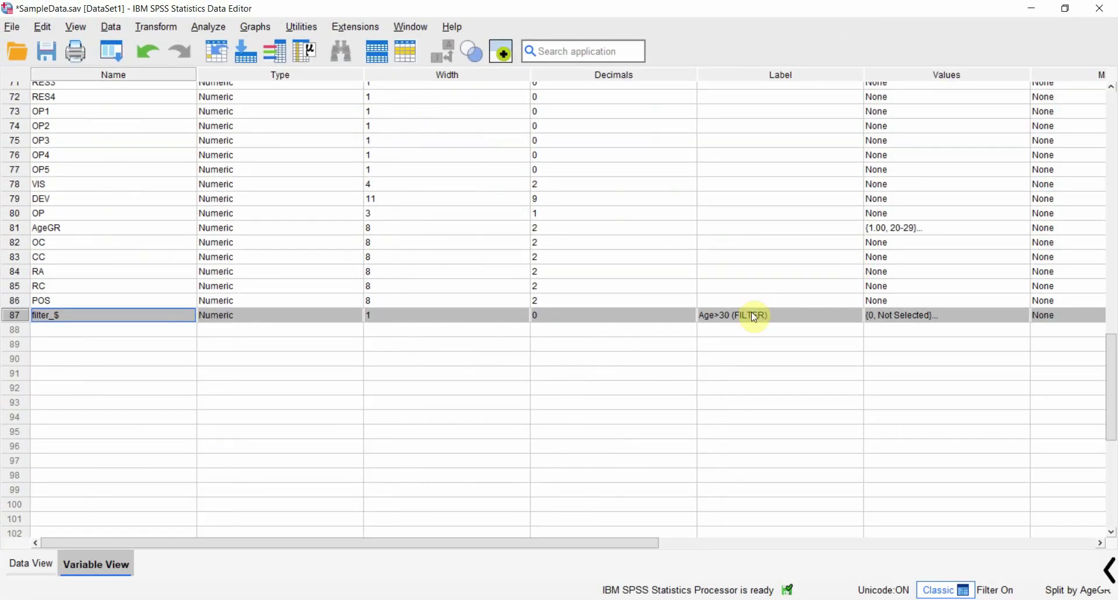
{"action": "left_click", "coordinate": [644, 315]}
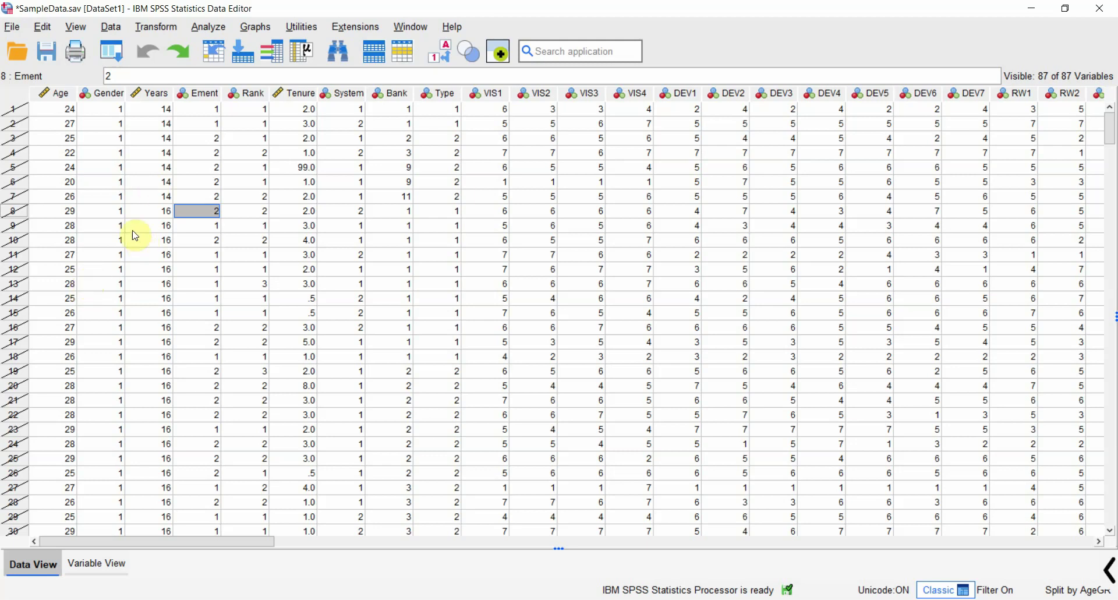
Step: Change Select Cases to a random sample of approximately 67% of all cases
{"action": "left_click", "coordinate": [148, 26]}
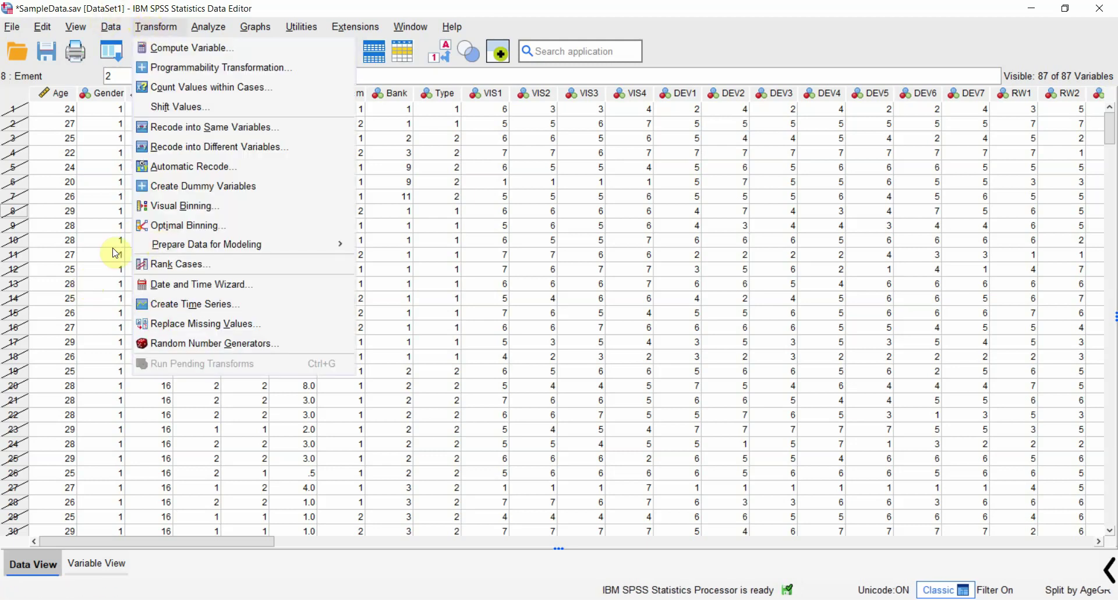
{"action": "left_click", "coordinate": [111, 27]}
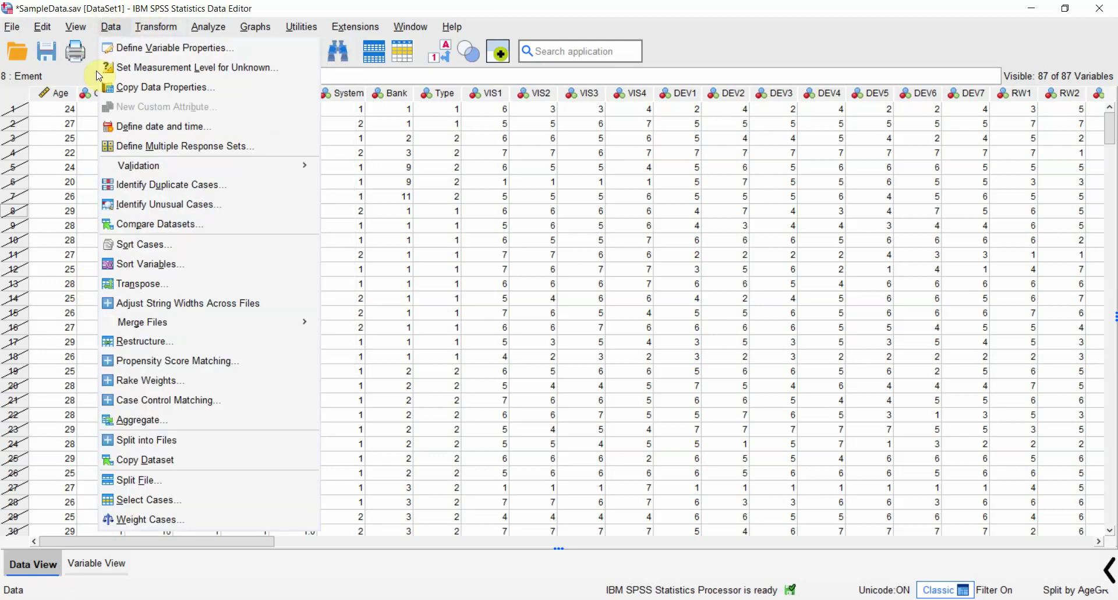
{"action": "left_click", "coordinate": [128, 500]}
{"action": "left_click", "coordinate": [526, 217]}
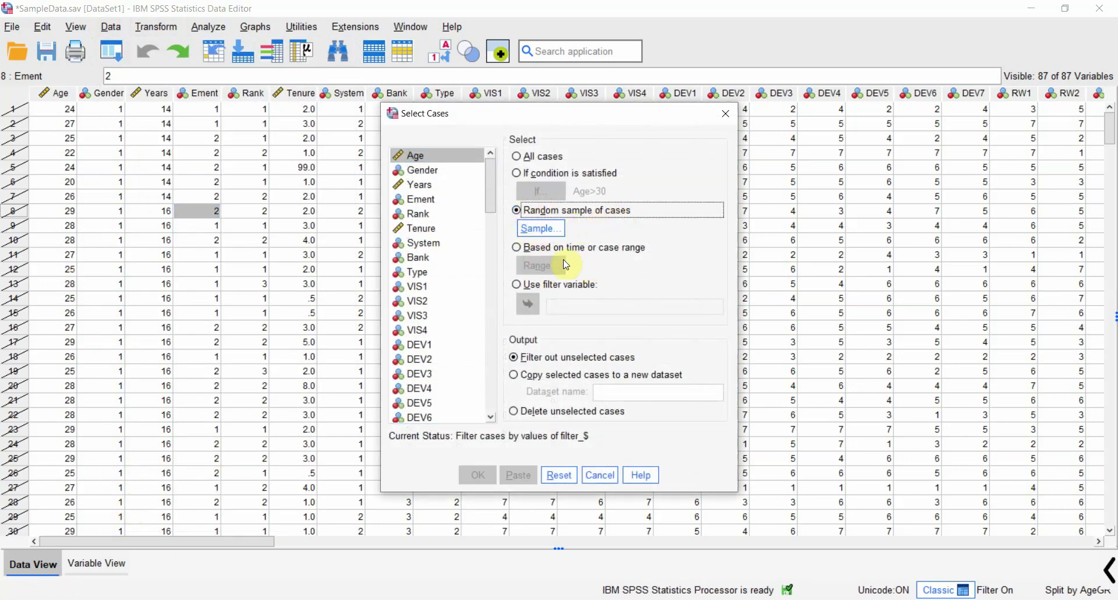
{"action": "left_click", "coordinate": [540, 228]}
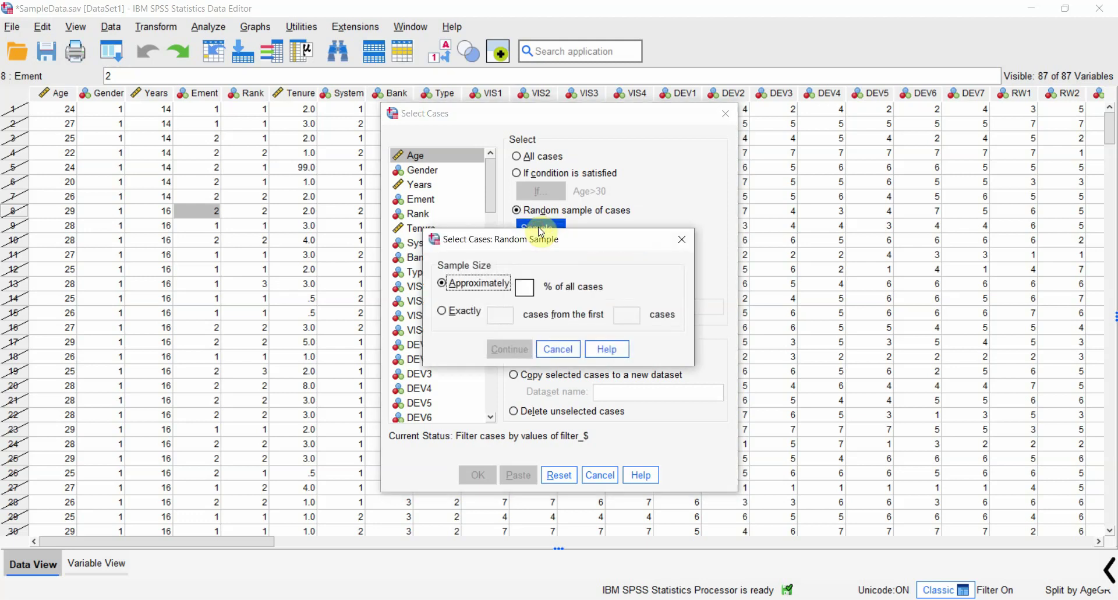
{"action": "left_click", "coordinate": [526, 287]}
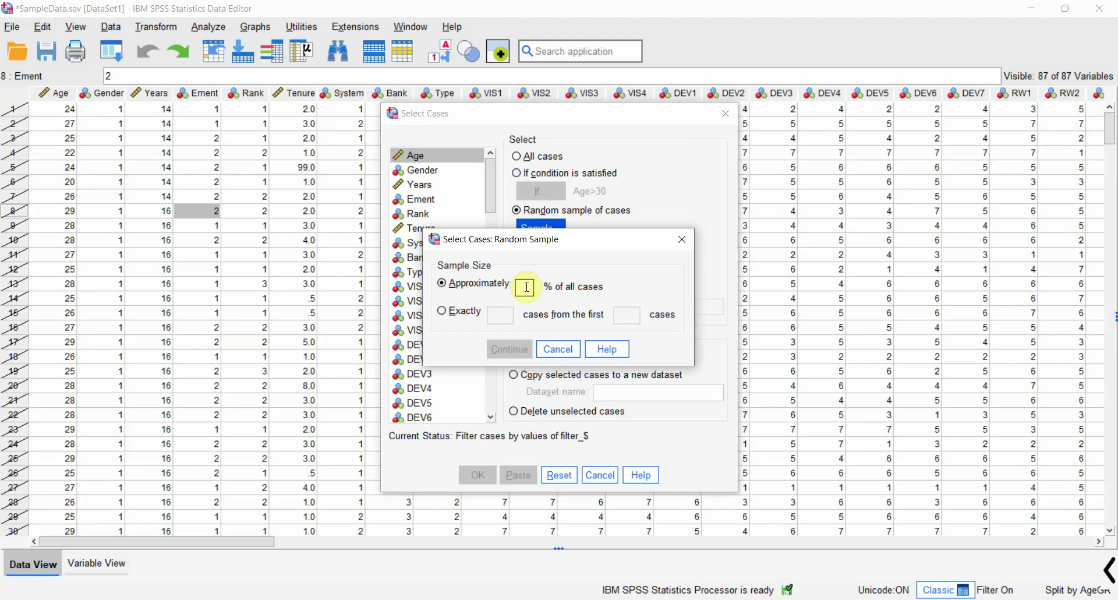
{"action": "left_click", "coordinate": [466, 313]}
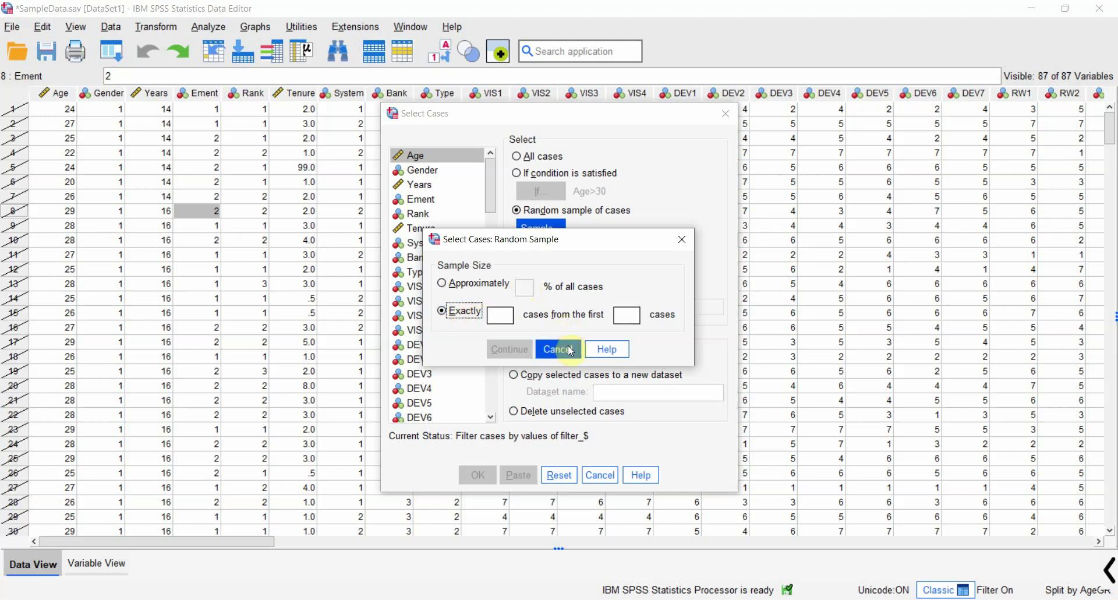
{"action": "left_click", "coordinate": [497, 286]}
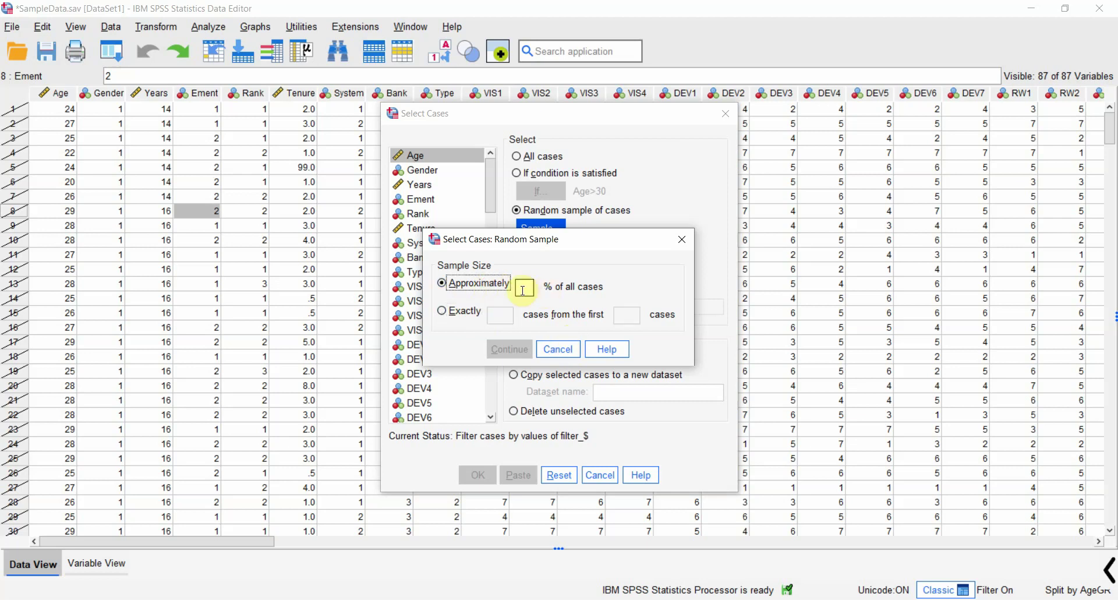
{"action": "left_click", "coordinate": [524, 289]}
{"action": "type", "text": "67"}
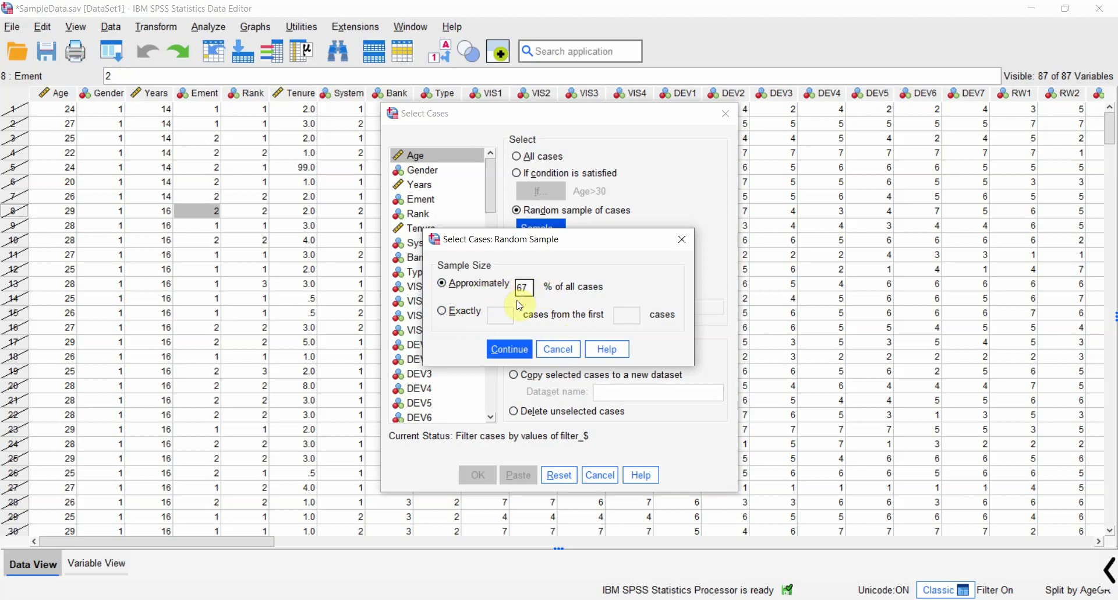
{"action": "left_click", "coordinate": [507, 349]}
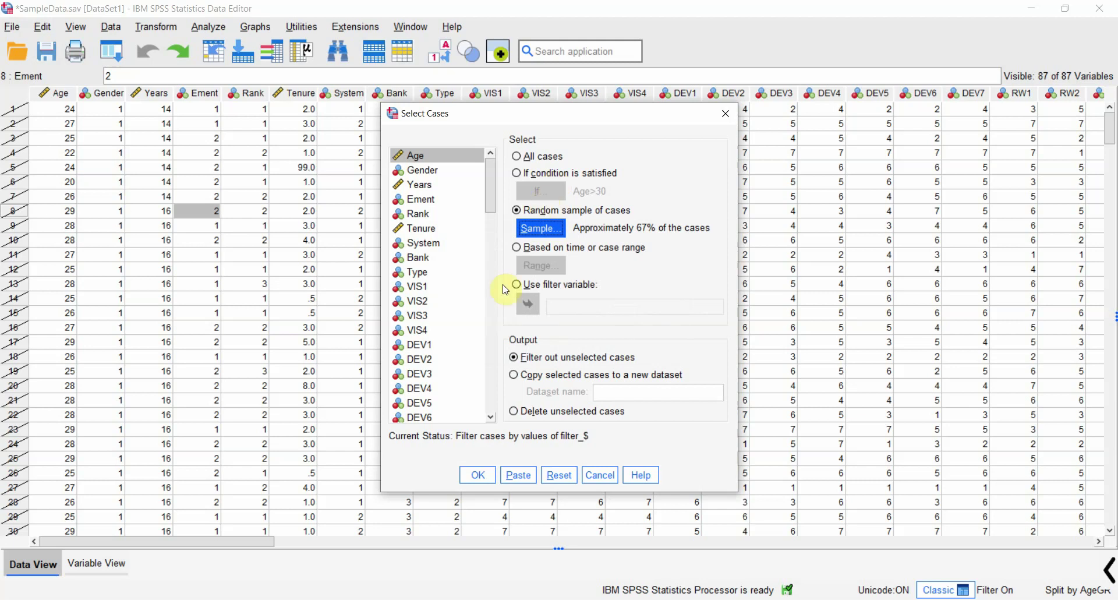
Step: Apply the 67% random sample and bring the SampleData editor to the front
{"action": "left_click", "coordinate": [477, 475]}
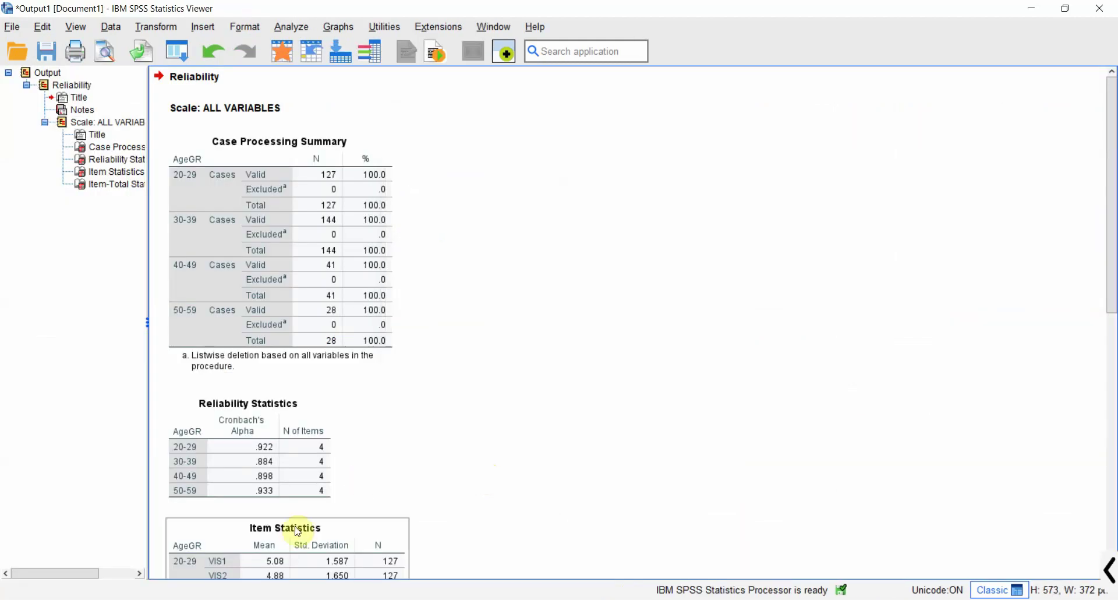
{"action": "mouse_move", "coordinate": [527, 594]}
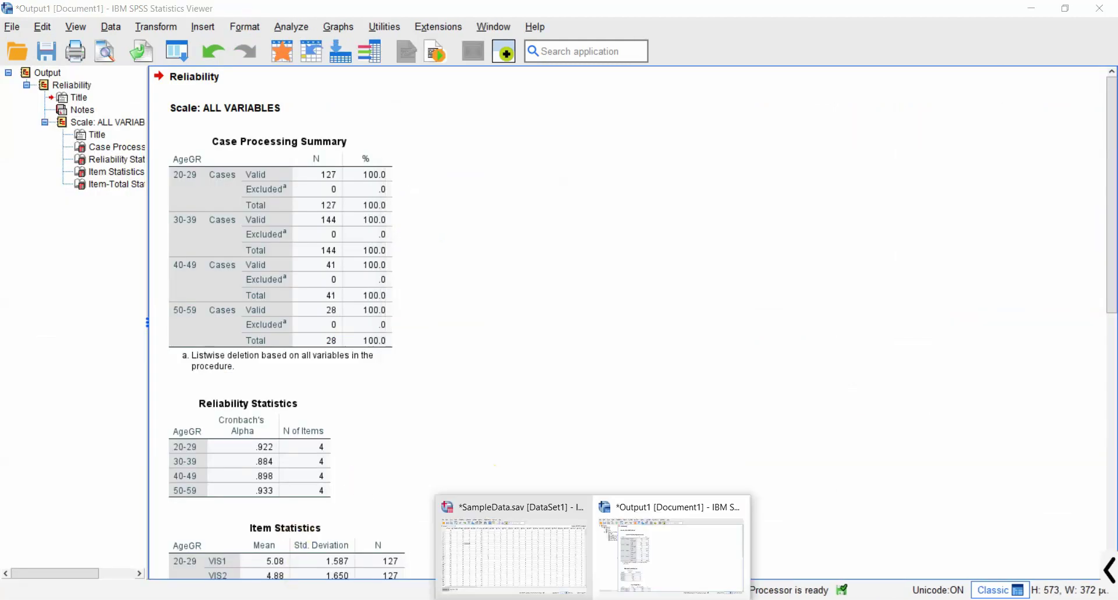
{"action": "left_click", "coordinate": [526, 570]}
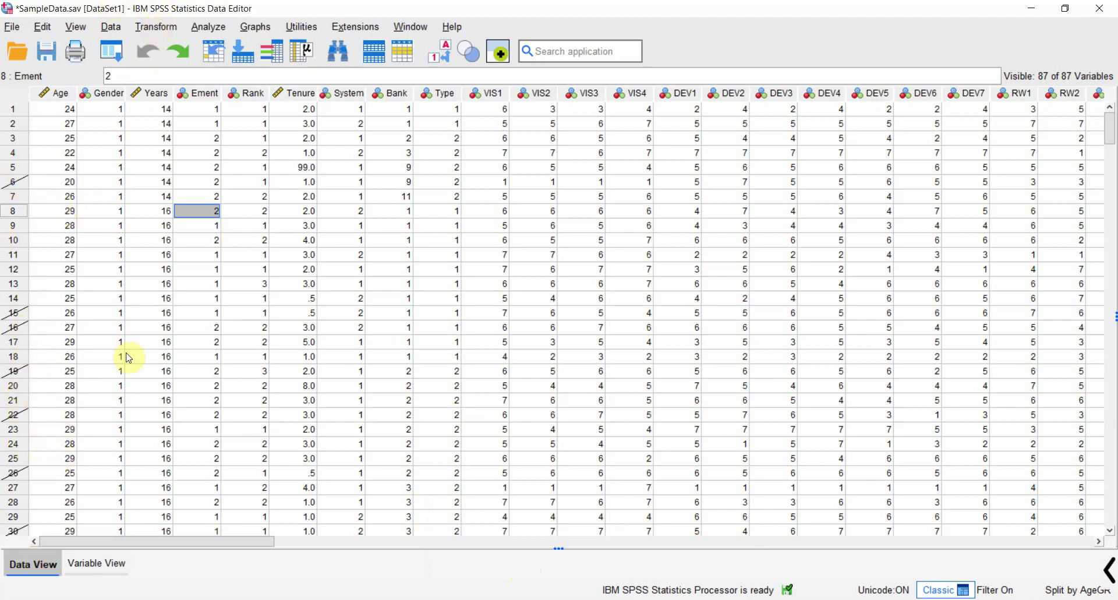
Step: Reopen Select Cases, try copying selected cases to a new dataset, cancel, and recheck Data View
{"action": "left_click", "coordinate": [157, 27]}
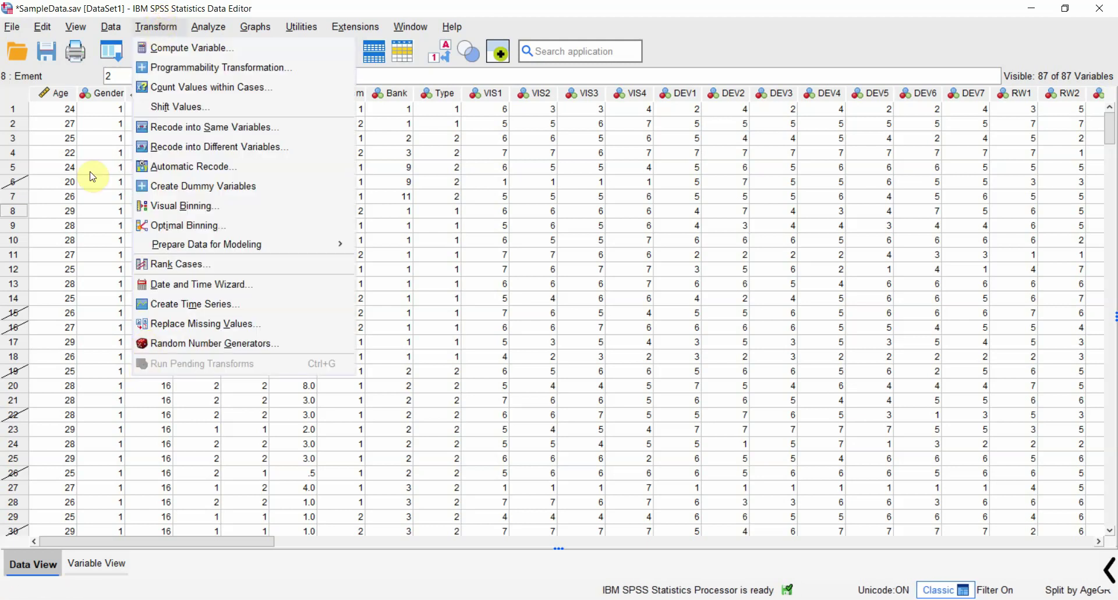
{"action": "left_click", "coordinate": [111, 27]}
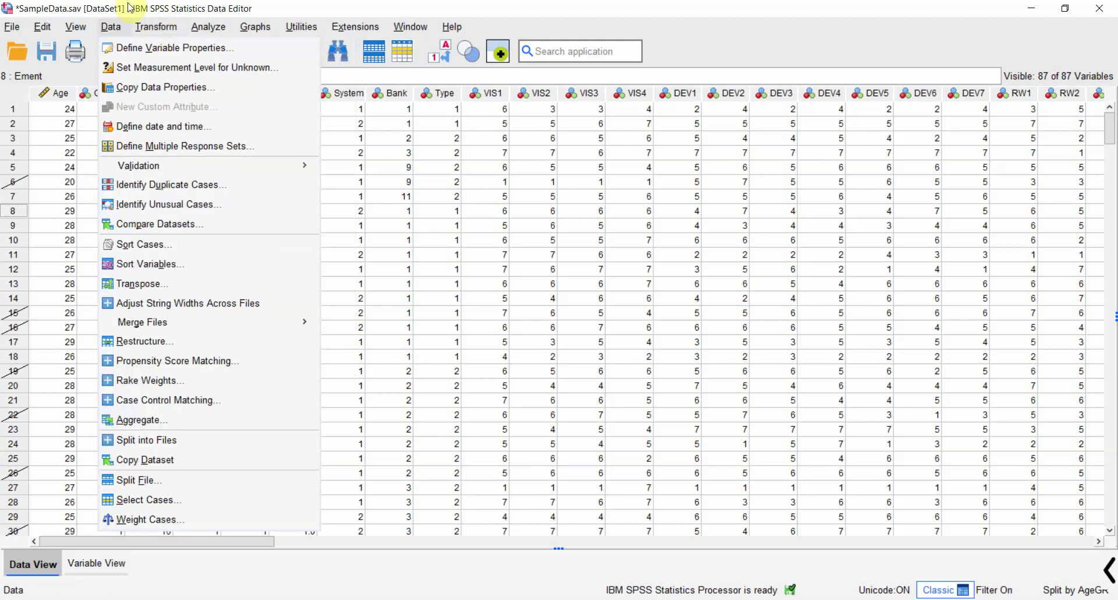
{"action": "left_click", "coordinate": [130, 501]}
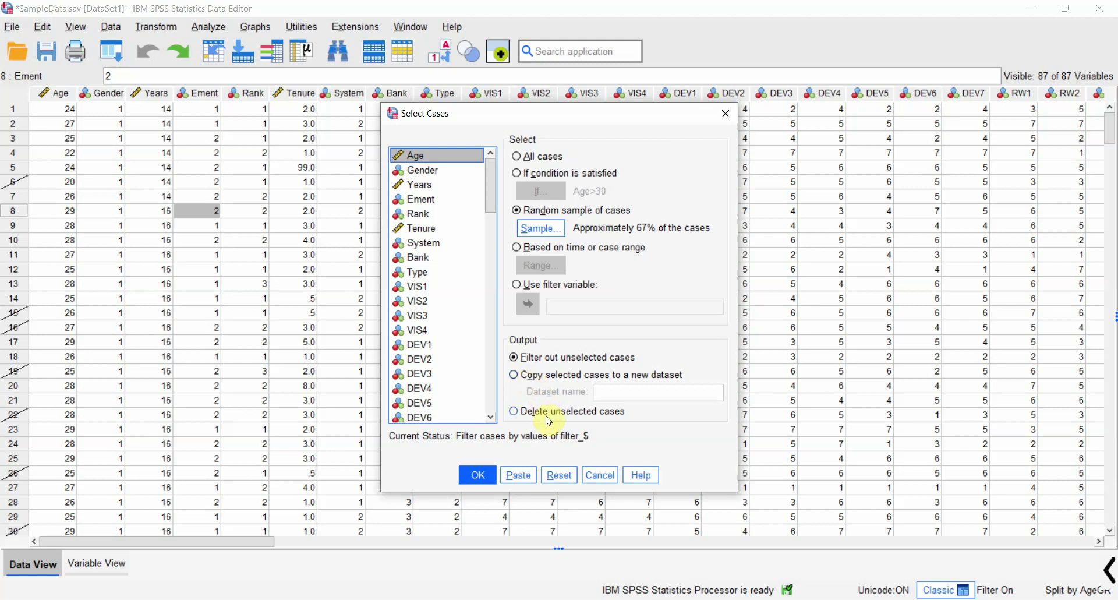
{"action": "left_click", "coordinate": [563, 375]}
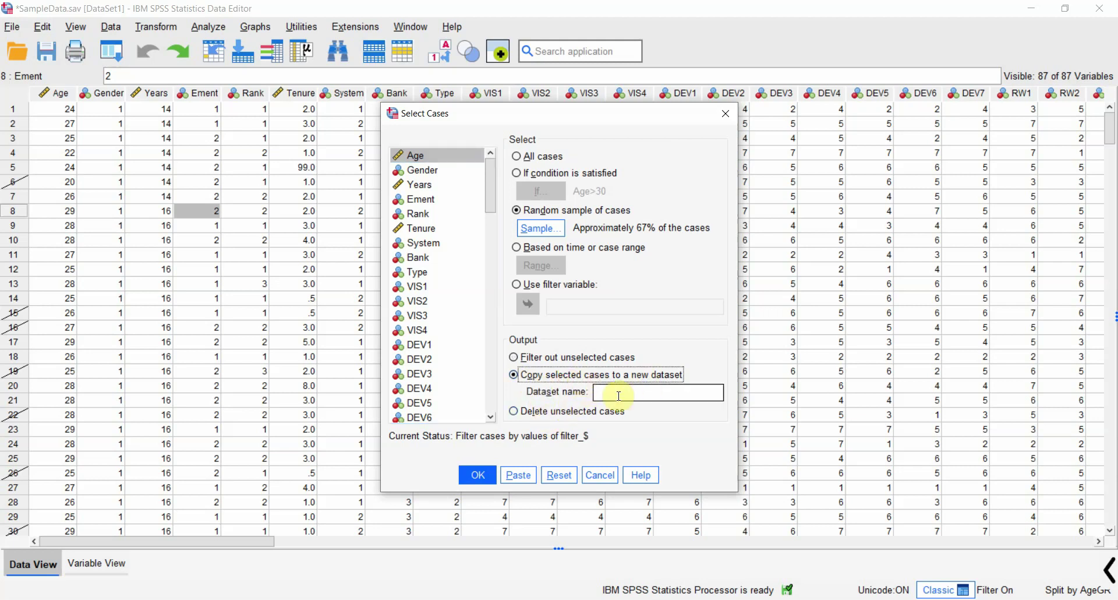
{"action": "left_click", "coordinate": [670, 389]}
{"action": "left_click", "coordinate": [597, 474]}
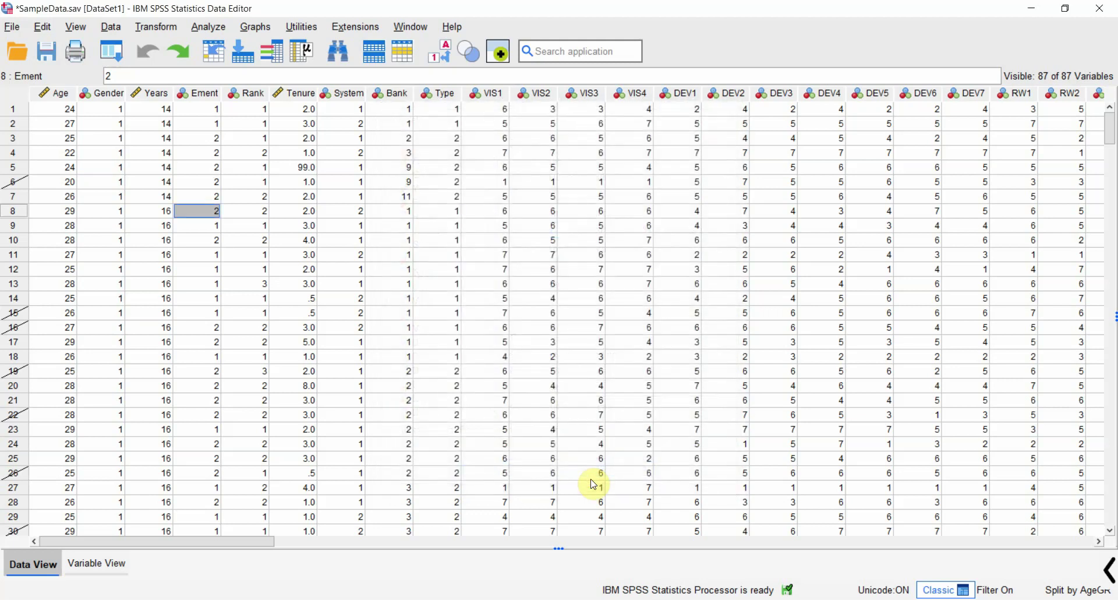
{"action": "left_click", "coordinate": [99, 560]}
{"action": "left_click", "coordinate": [52, 571]}
{"action": "left_click", "coordinate": [151, 24]}
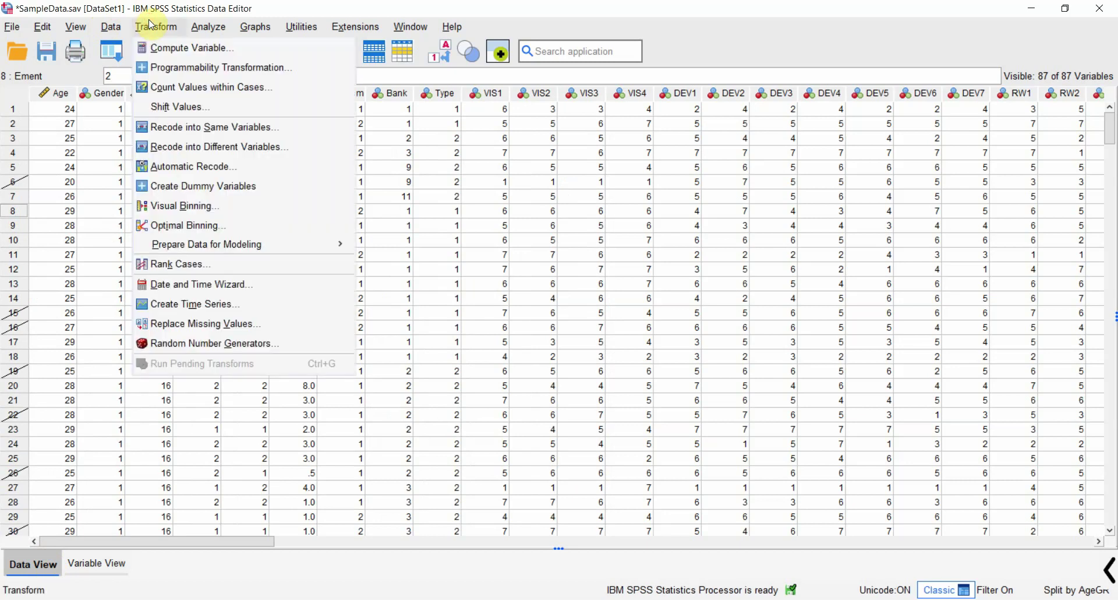